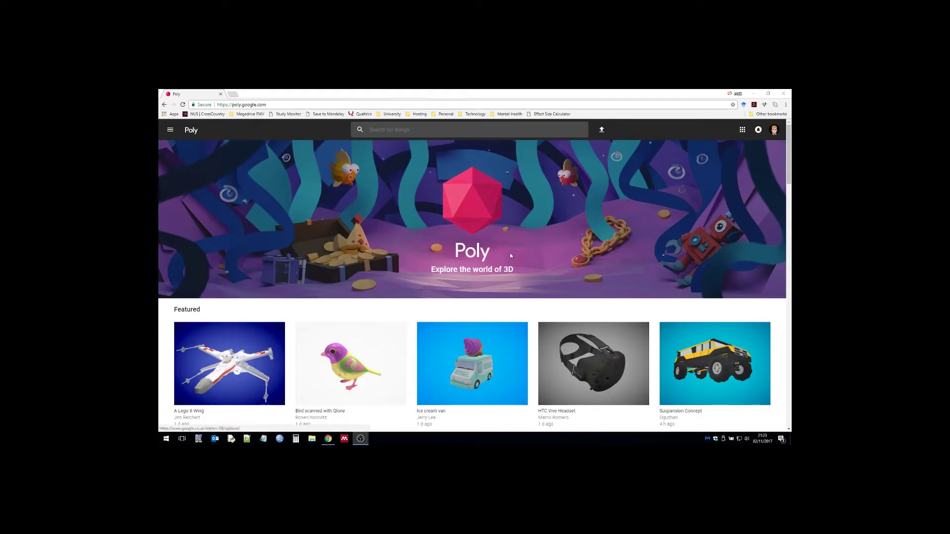
Step: Scroll down through the Poly featured models grid until the Fox tile appears
scroll(510, 253, "down", 3)
scroll(513, 258, "down", 5)
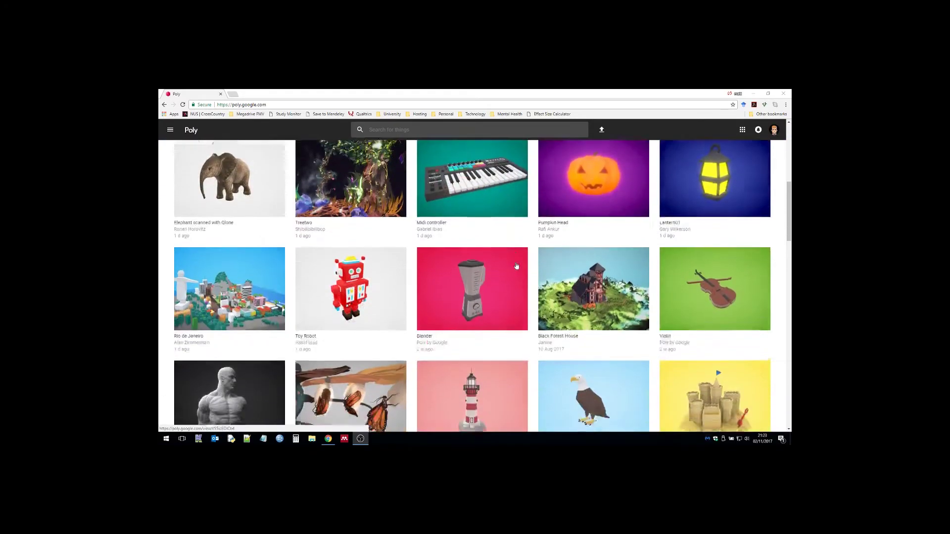
scroll(516, 266, "down", 1)
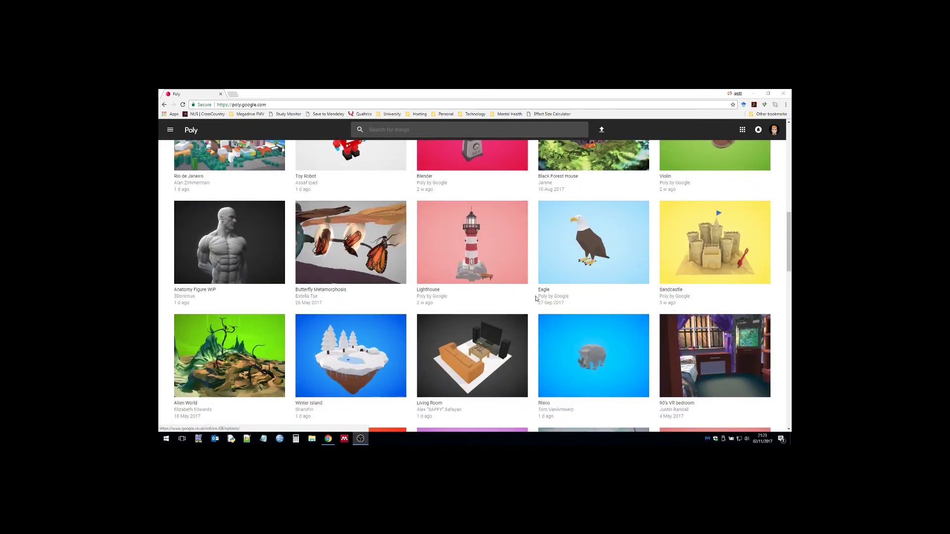
scroll(559, 302, "down", 8)
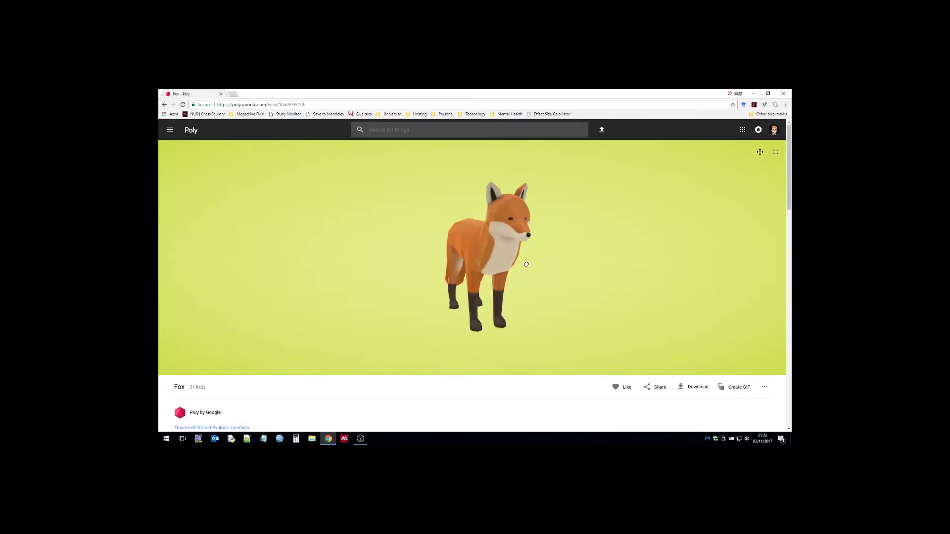
Step: Inspect the Fox model, then download it as an OBJ file and accept the licence
left_click_drag(527, 265, 430, 261)
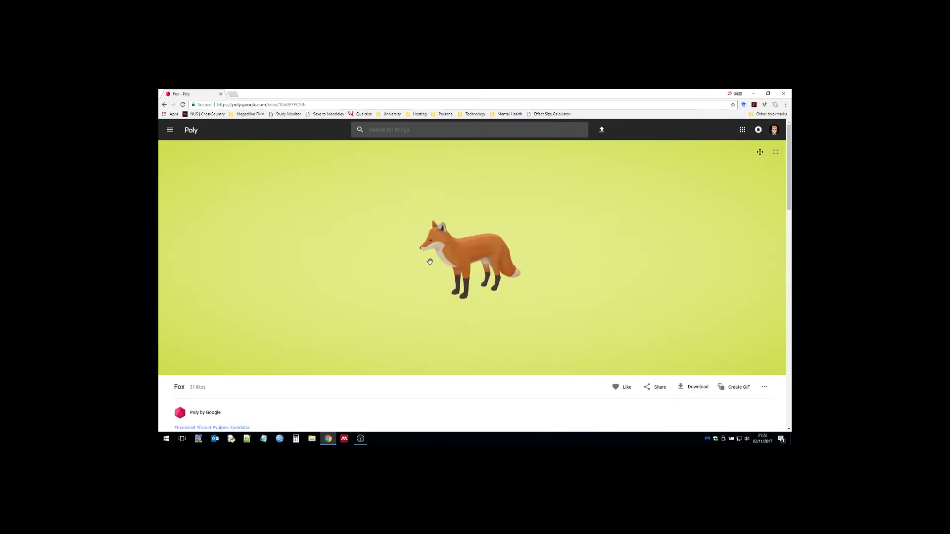
scroll(430, 261, "up", 5)
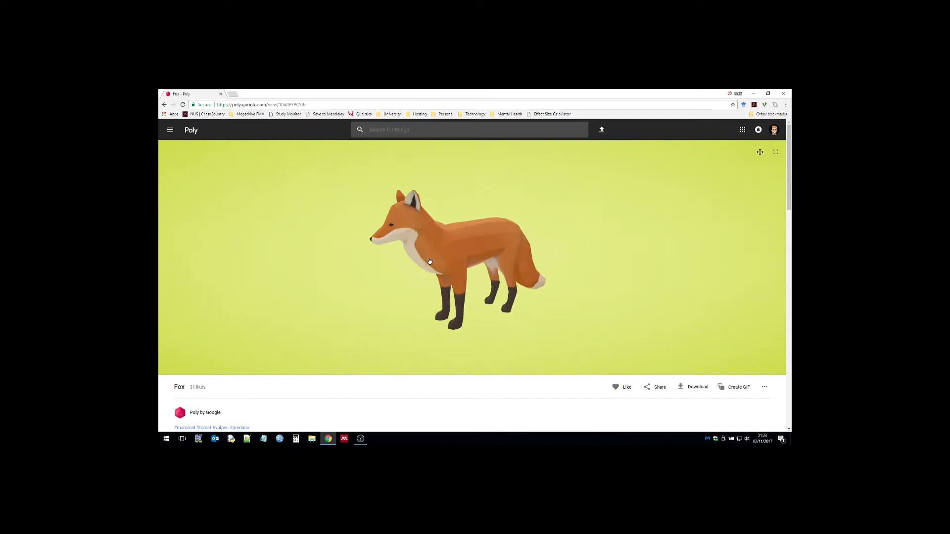
left_click(694, 388)
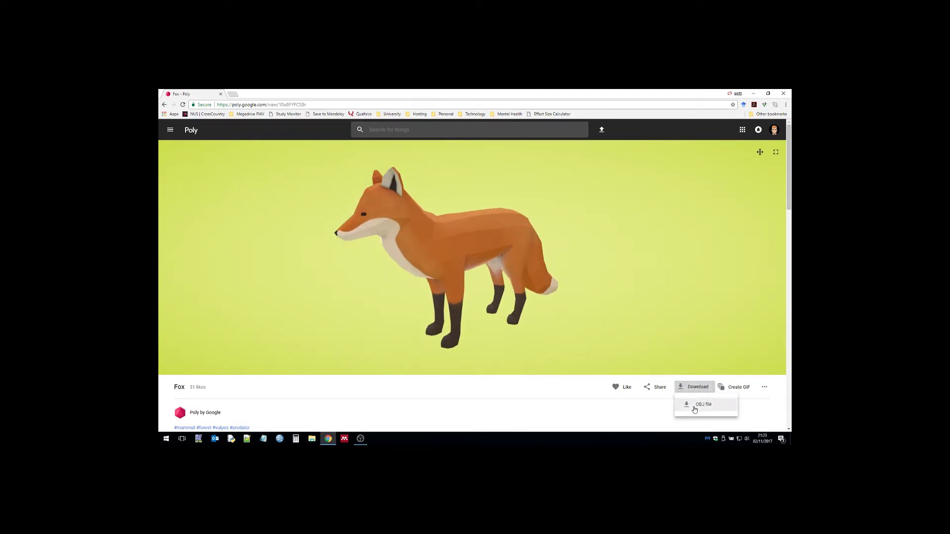
left_click(694, 407)
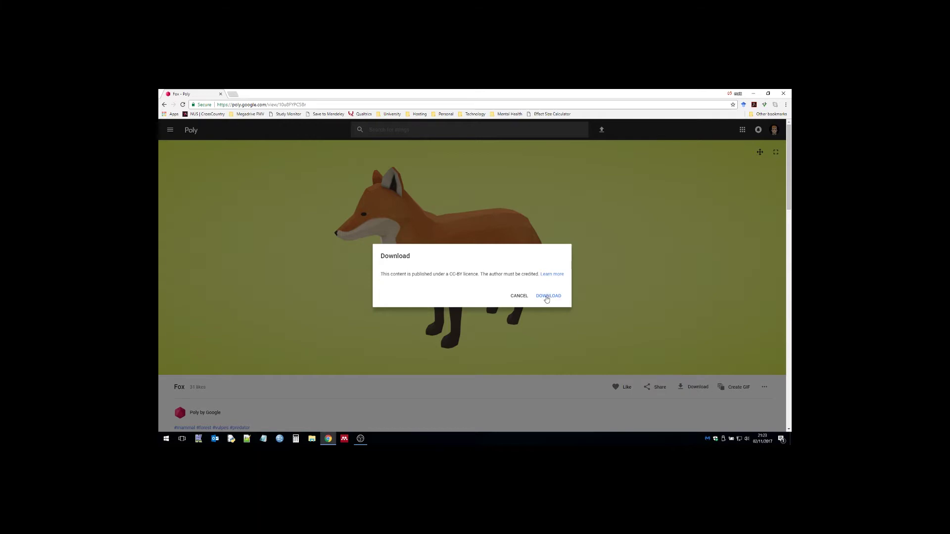
left_click(547, 296)
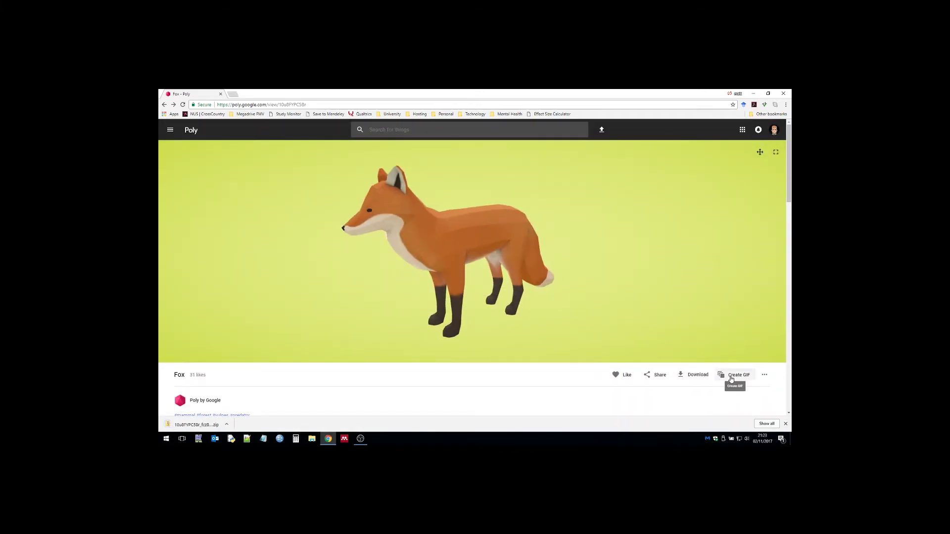
Step: Save a 1:1, 8x-speed animated GIF of the fox, then open Fox.obj in Paint 3D
left_click(731, 376)
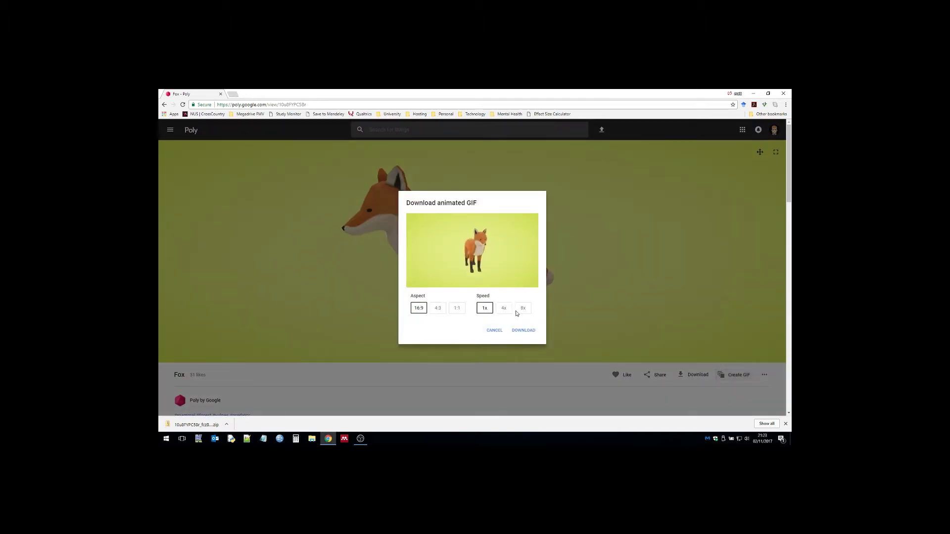
left_click(523, 310)
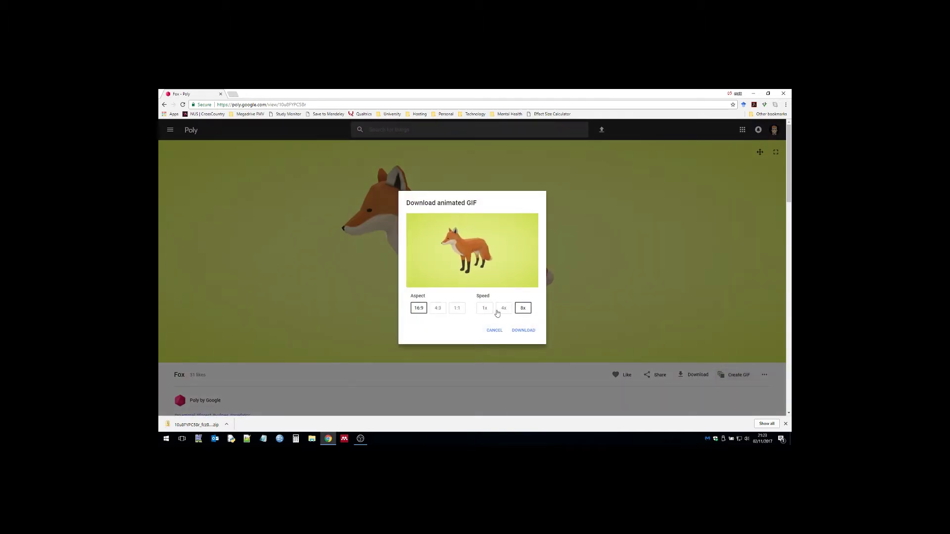
left_click(457, 309)
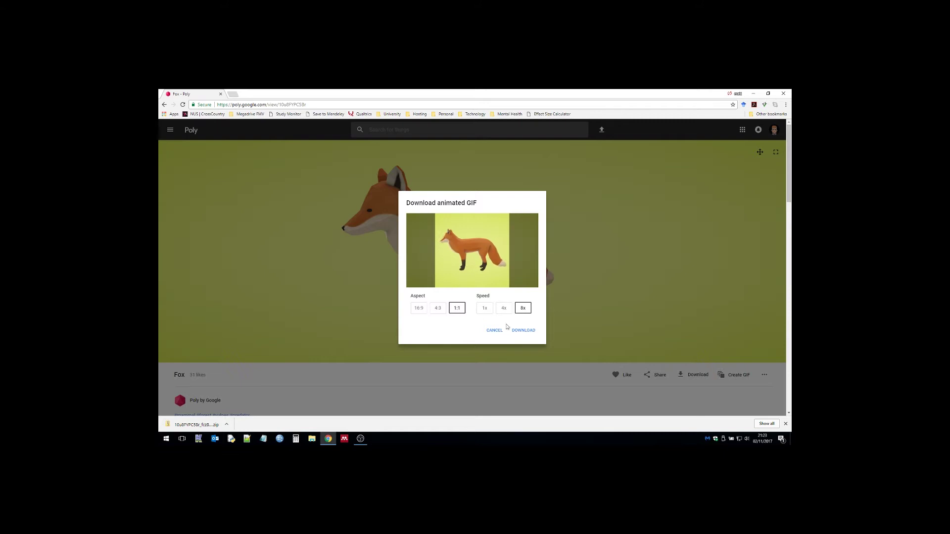
left_click(528, 331)
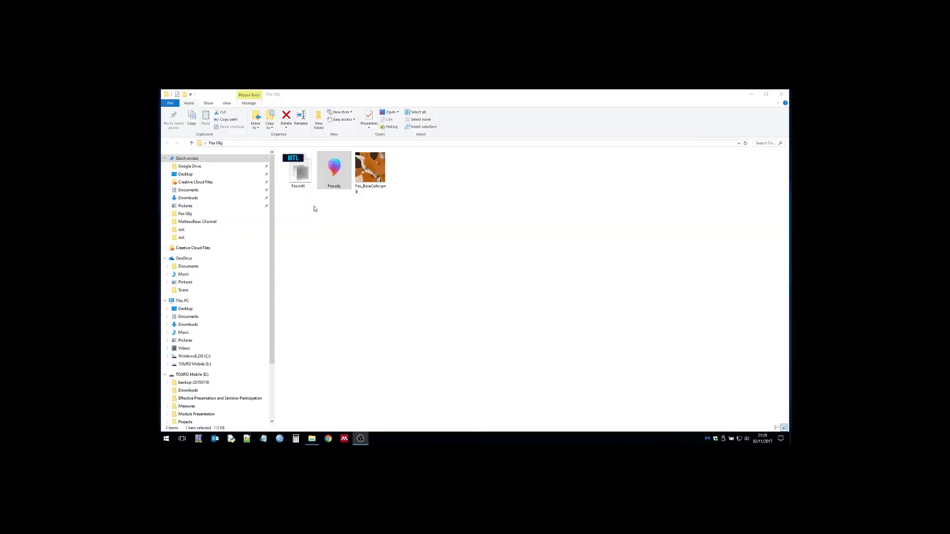
left_click(330, 170)
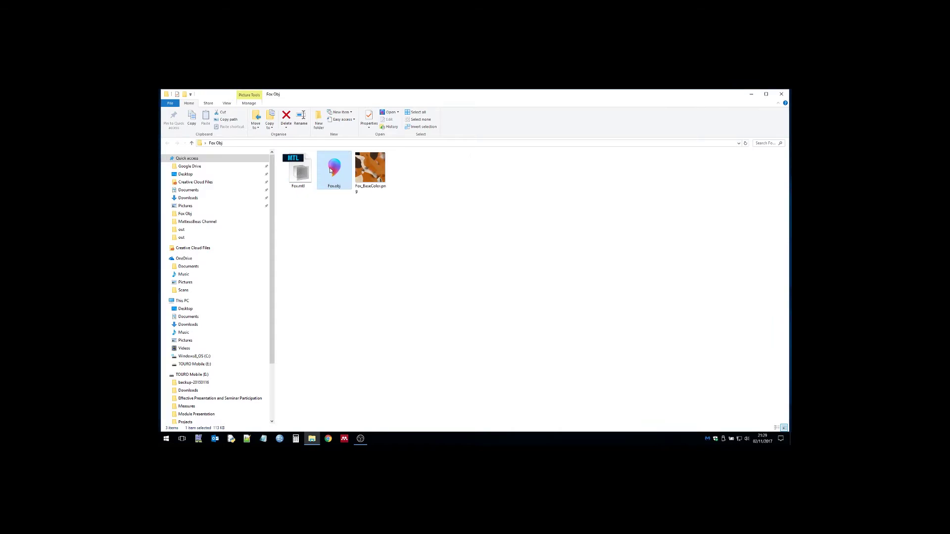
double_click(330, 170)
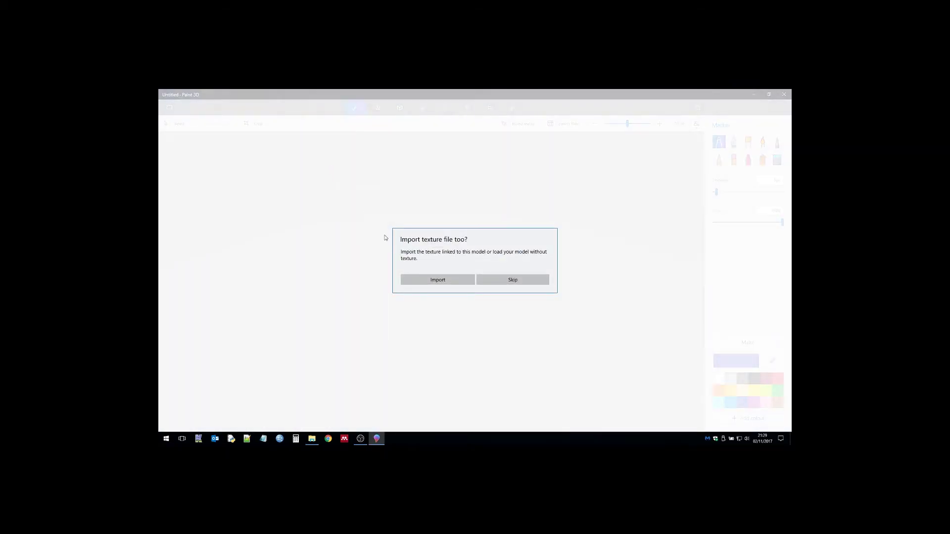
Step: Import Fox.obj's texture from the Fox Obj folder so the orange fox appears textured
left_click(419, 278)
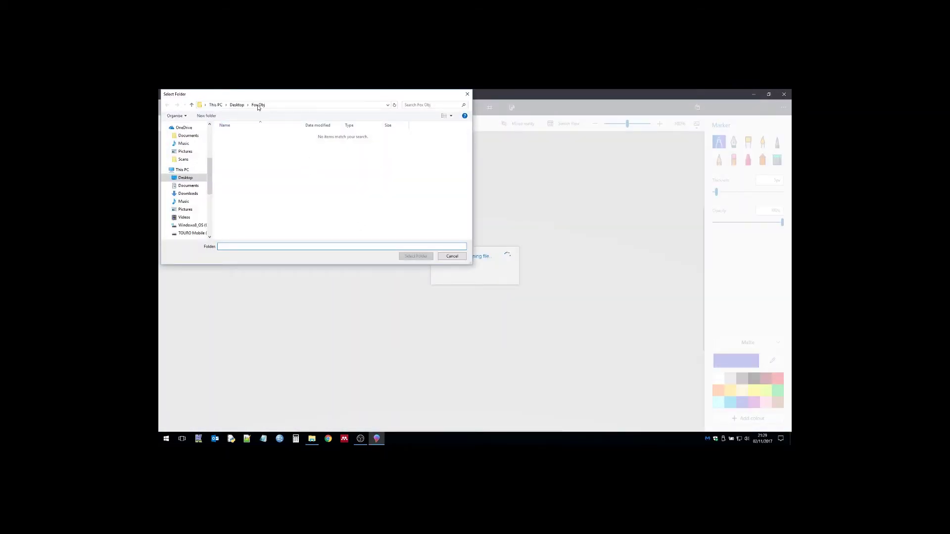
left_click(417, 256)
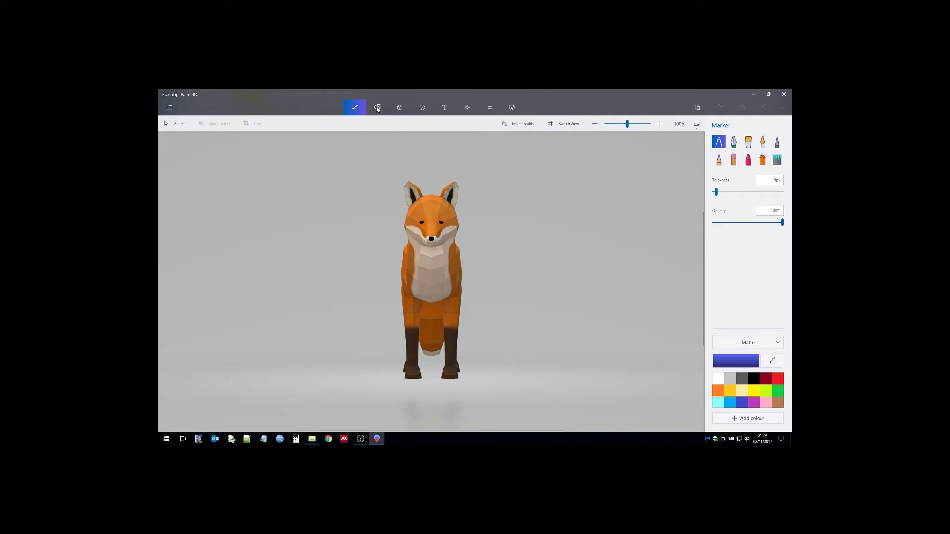
left_click(402, 111)
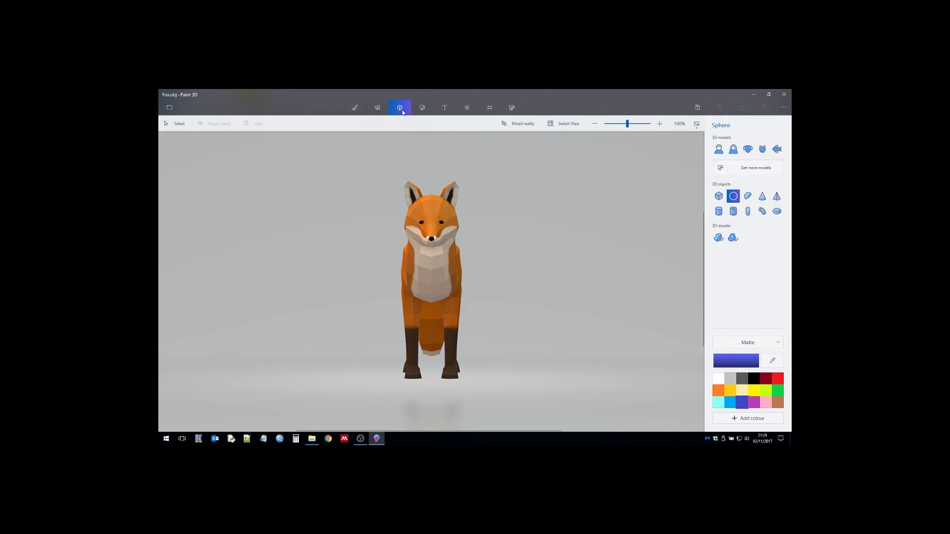
Step: Select the fox and rotate it upright and side-on
left_click(178, 123)
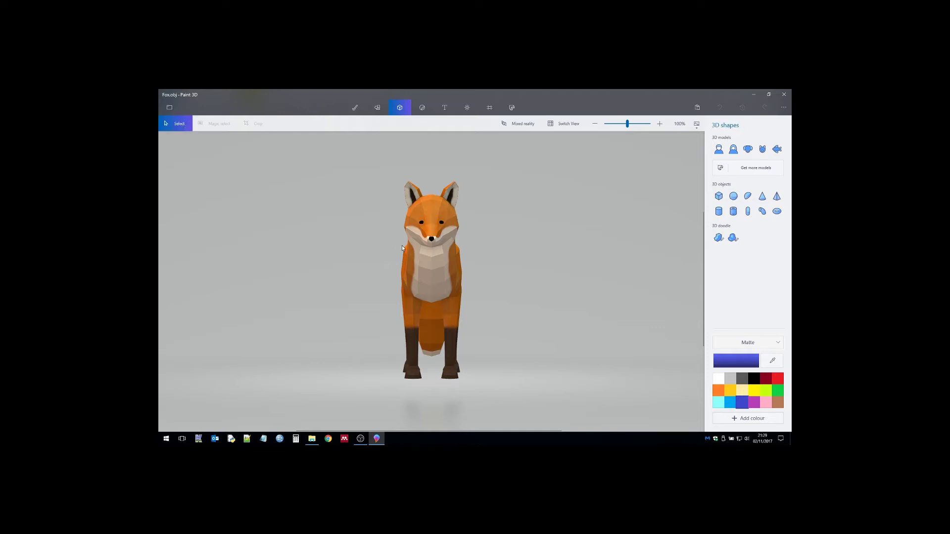
mouse_move(425, 243)
left_mouse_down()
mouse_move(478, 234)
mouse_move(433, 231)
left_mouse_up()
mouse_move(491, 269)
left_mouse_down()
mouse_move(403, 267)
mouse_move(392, 250)
mouse_move(398, 180)
mouse_move(412, 256)
mouse_move(492, 269)
left_mouse_up()
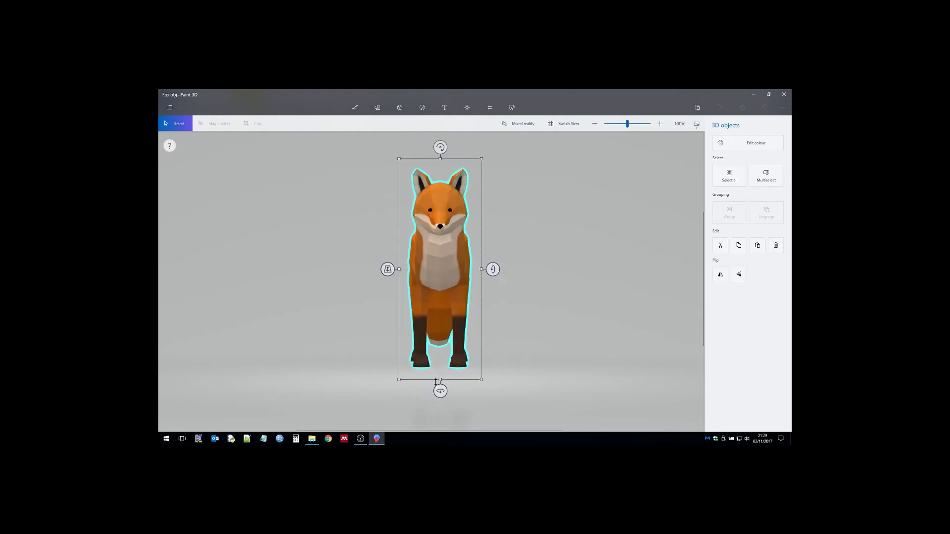
left_click_drag(443, 390, 488, 388)
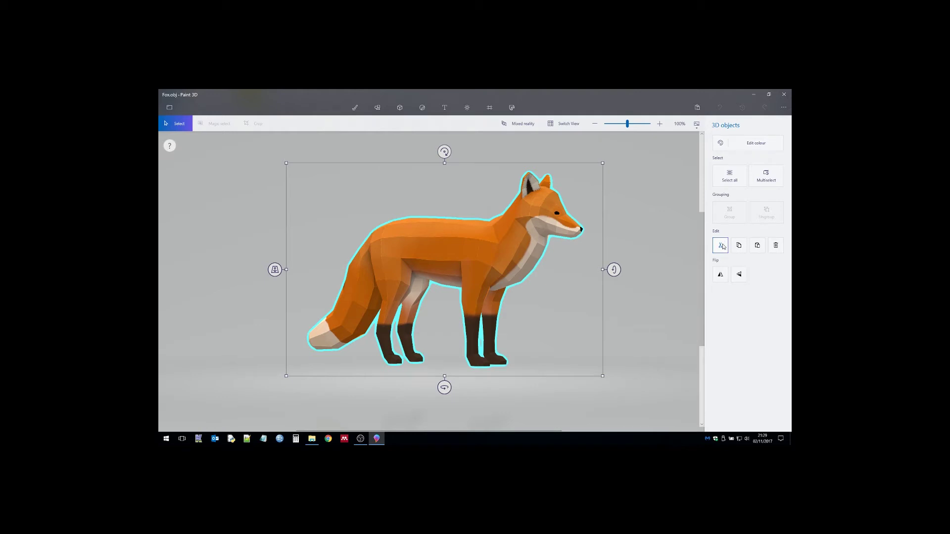
Step: Recolour the fox lilac with custom colour RGB 129/133/188
left_click(763, 144)
left_click(660, 170)
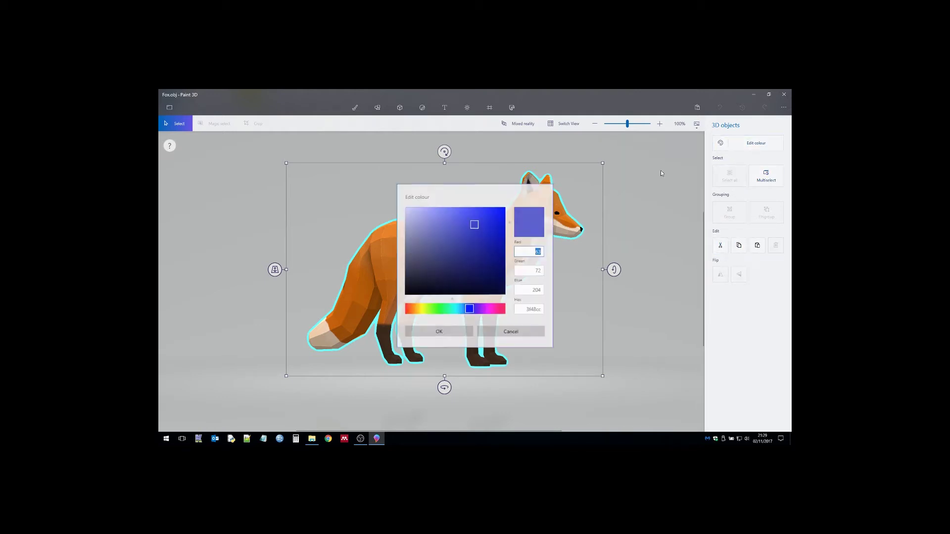
mouse_move(473, 224)
left_mouse_down()
mouse_move(468, 208)
mouse_move(412, 209)
mouse_move(438, 232)
mouse_move(482, 248)
mouse_move(465, 248)
left_mouse_up()
left_click(440, 329)
Step: Spin the fox to face left, then close Paint 3D without saving
left_click_drag(459, 393, 235, 376)
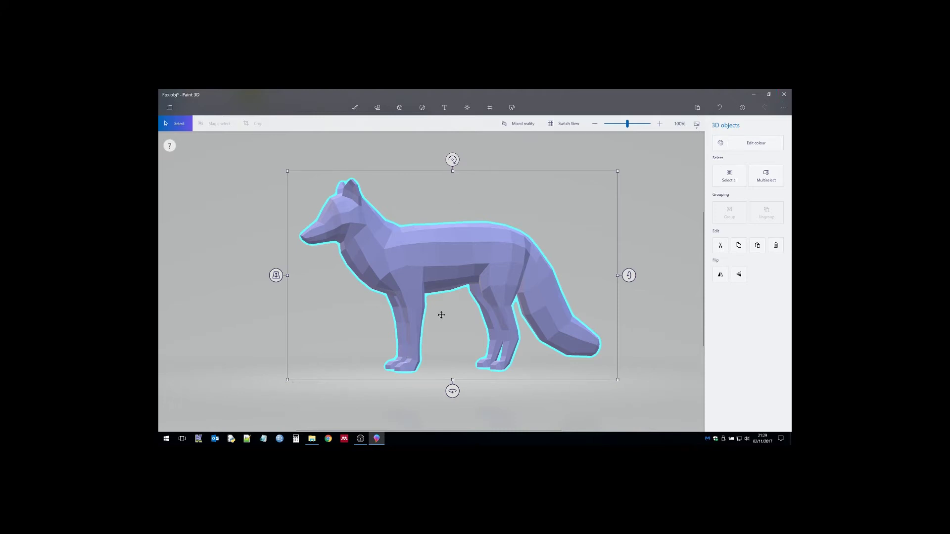
left_click(787, 95)
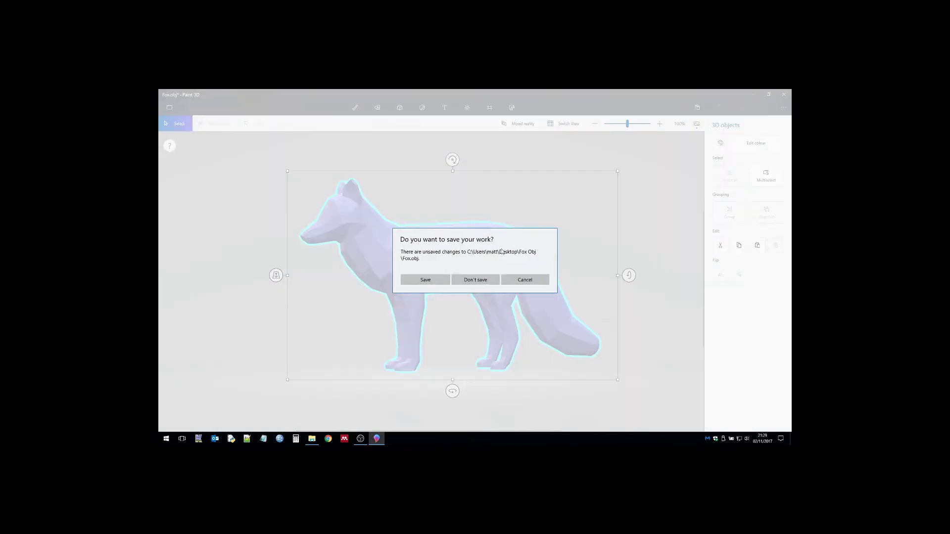
left_click(467, 280)
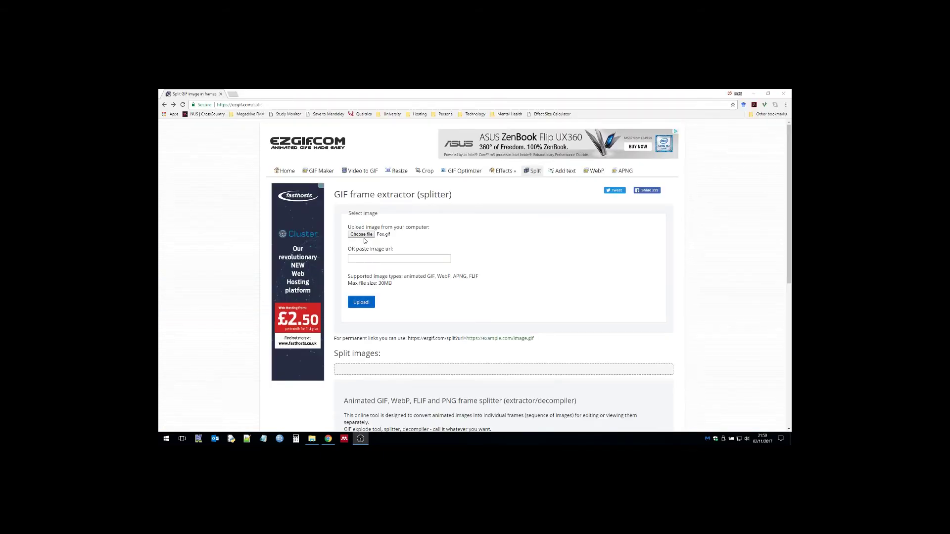
Step: Upload Fox.gif to ezgif's splitter, save frames to Fox Frames, and open frame000.png with another app
left_click(366, 239)
left_click(358, 305)
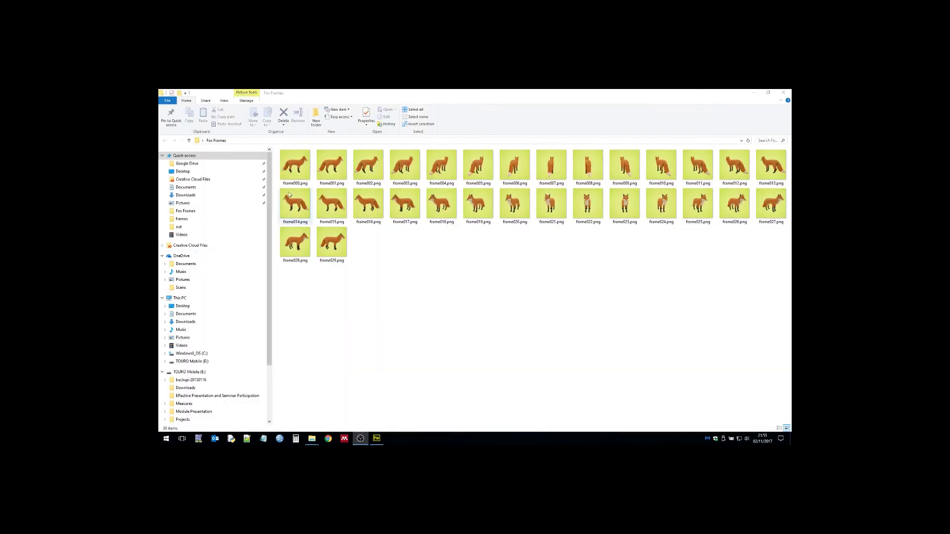
left_click(298, 173)
right_click(298, 173)
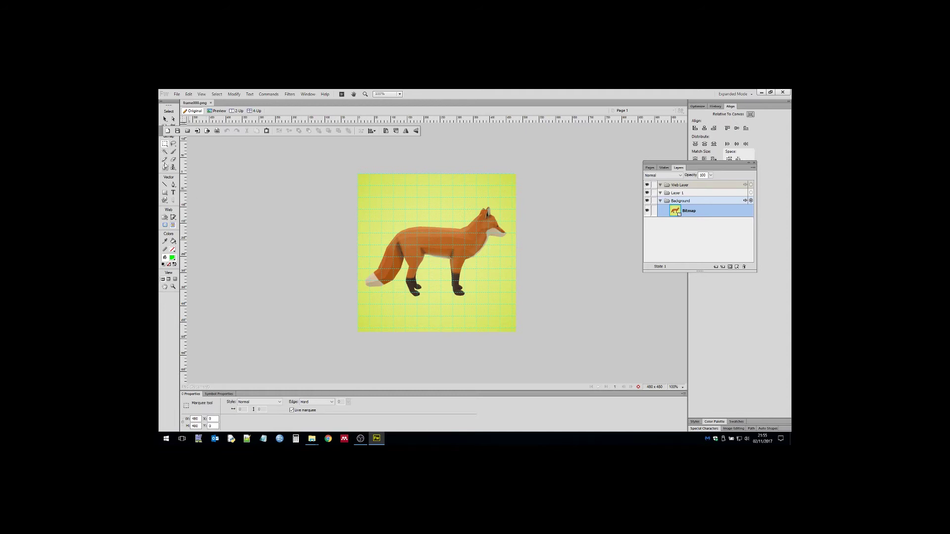
Step: Magic-wand select the yellow background around the fox and delete it
left_click(164, 151)
left_click(408, 216)
key("Delete")
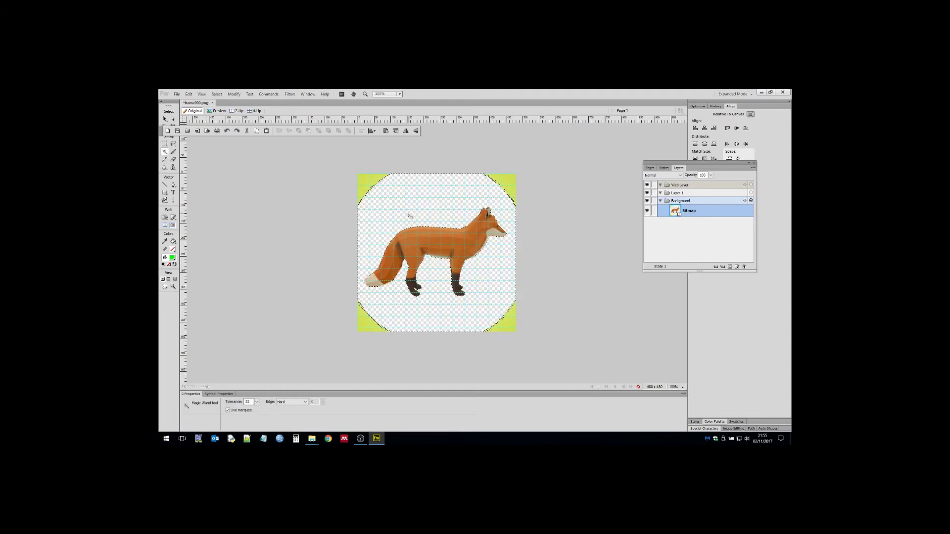
Step: Marquee-select and delete the leftover yellow corners, then deselect
key("m")
left_click_drag(310, 174, 430, 212)
left_click_drag(345, 299, 399, 337)
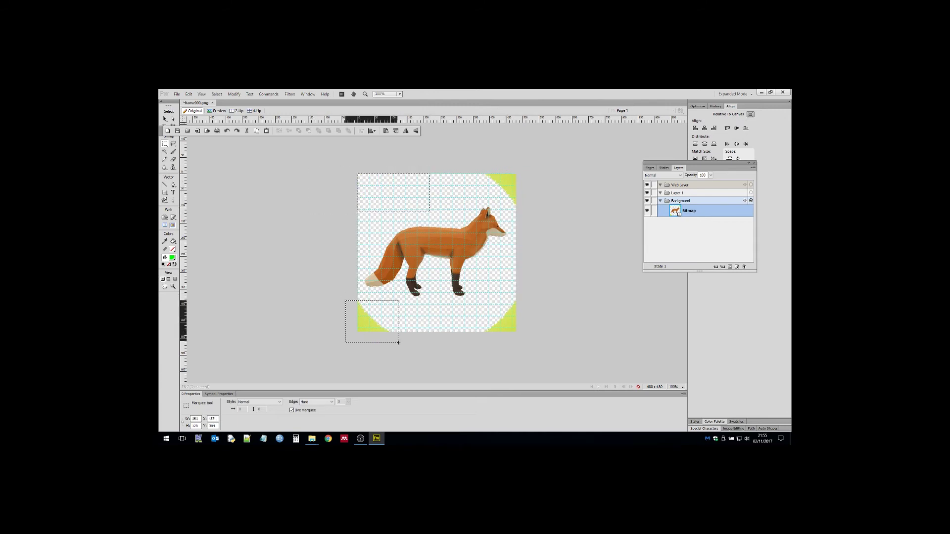
left_click_drag(529, 290, 482, 334)
key("Delete")
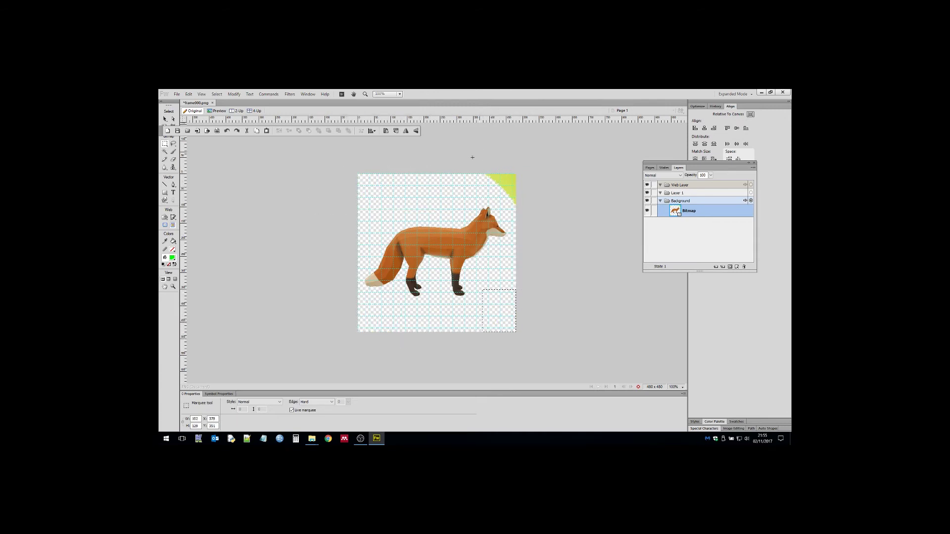
left_click_drag(468, 159, 506, 214)
key("Delete")
key("Delete")
key("ctrl+d")
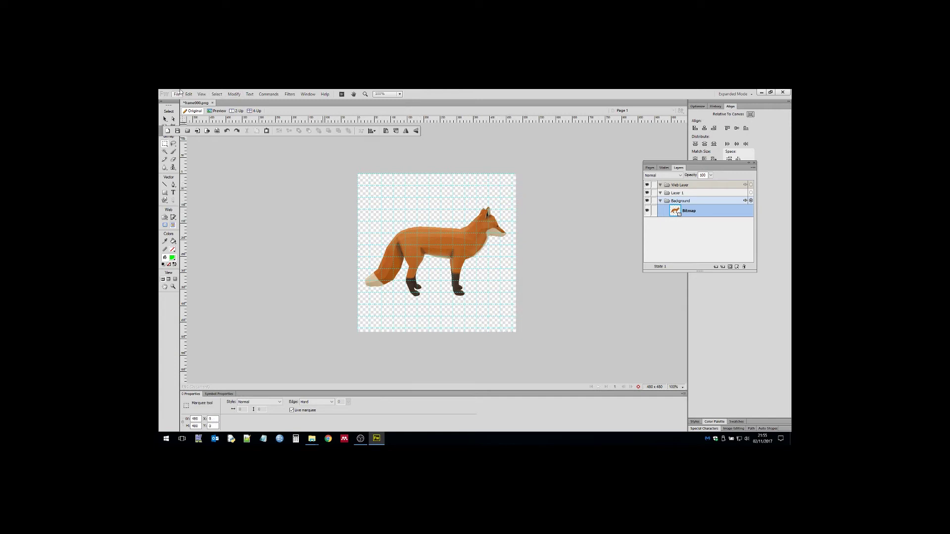
Step: In Image Preview, use an Adaptive 16-colour palette with dither turned up
left_click(177, 94)
left_click(196, 215)
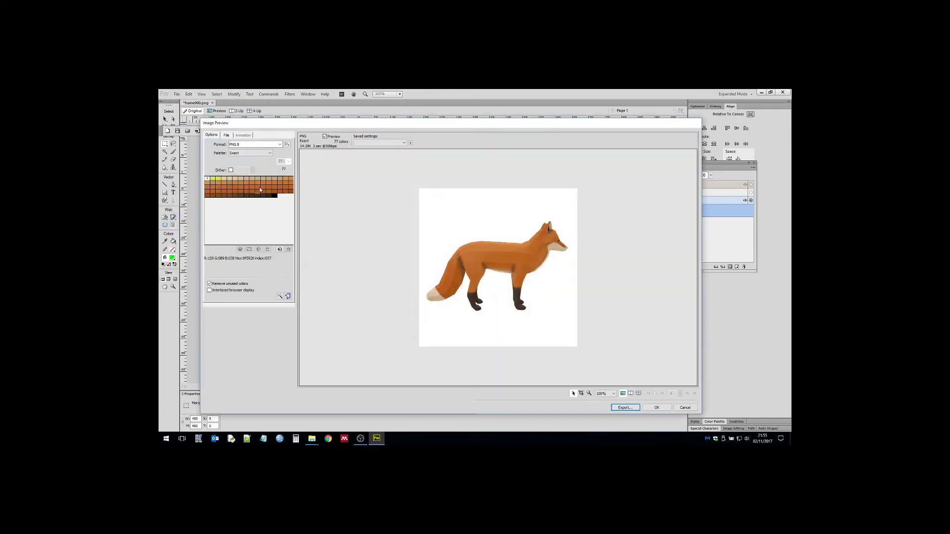
left_click(251, 153)
left_click(242, 157)
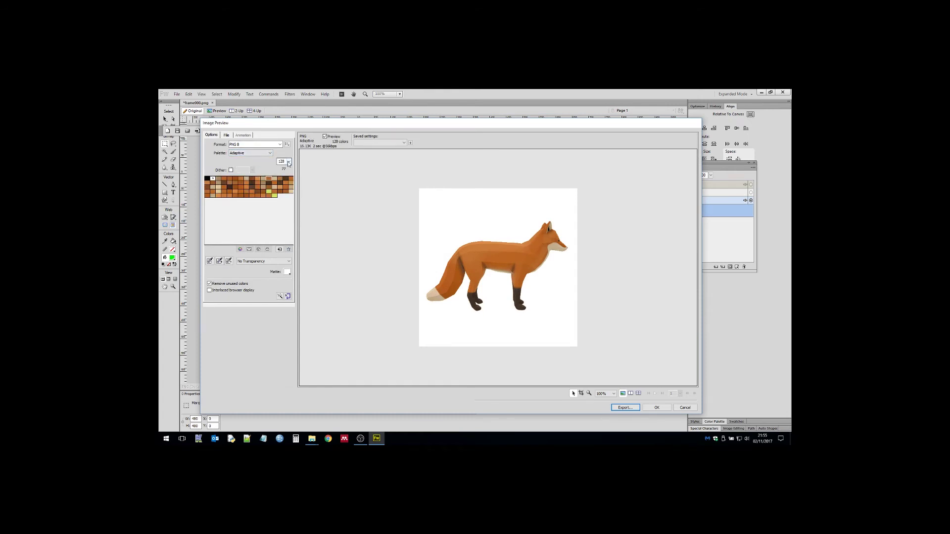
left_click(288, 161)
left_click(285, 181)
left_click(231, 170)
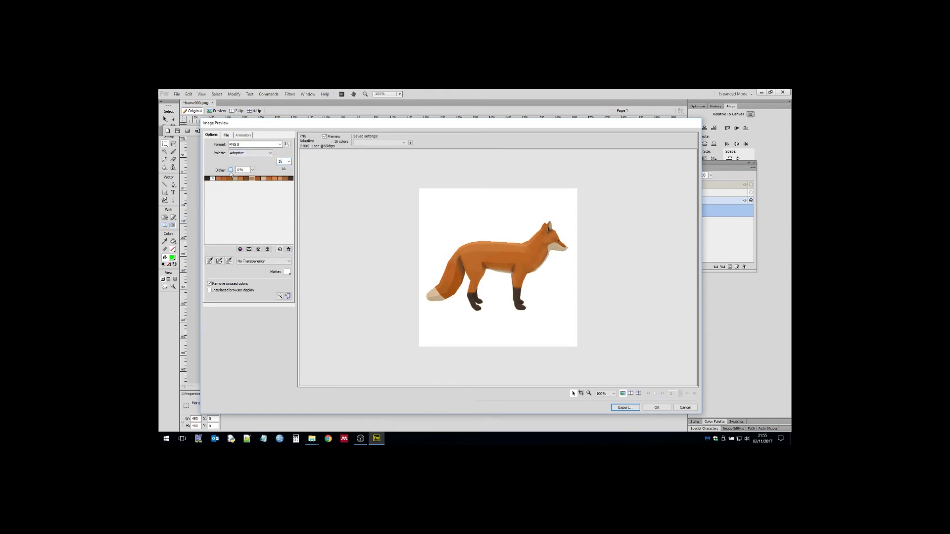
left_click_drag(252, 170, 256, 99)
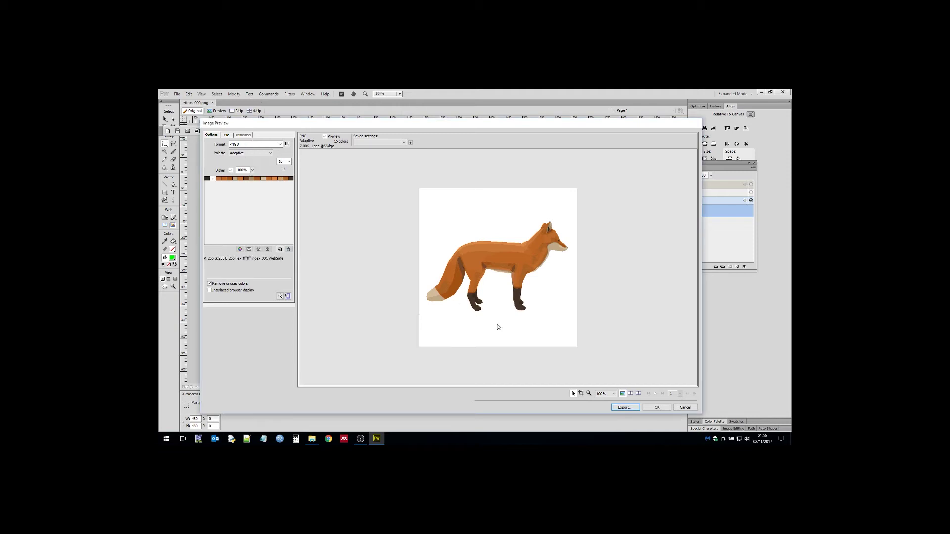
Step: Export the frame as frame000.png in Fox Frames, replacing the original
left_click(624, 408)
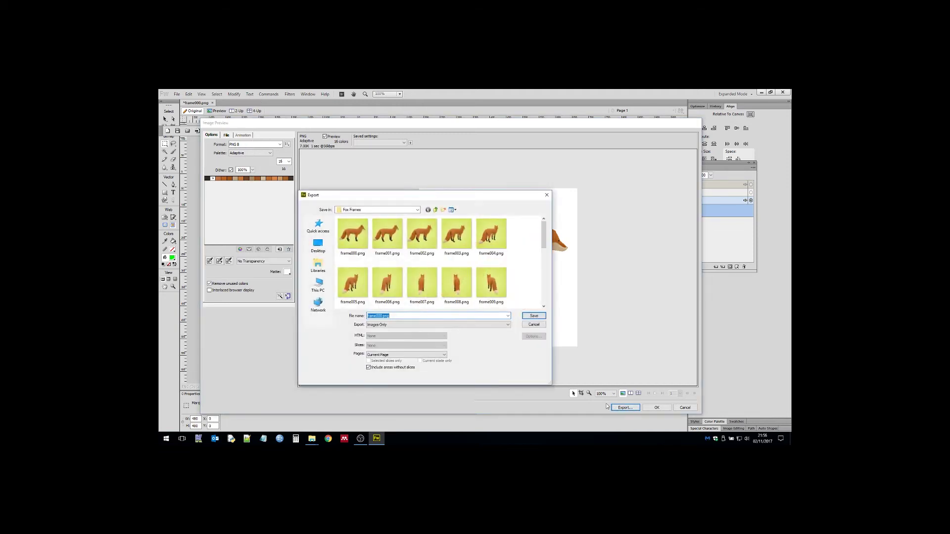
left_click(534, 316)
left_click(444, 306)
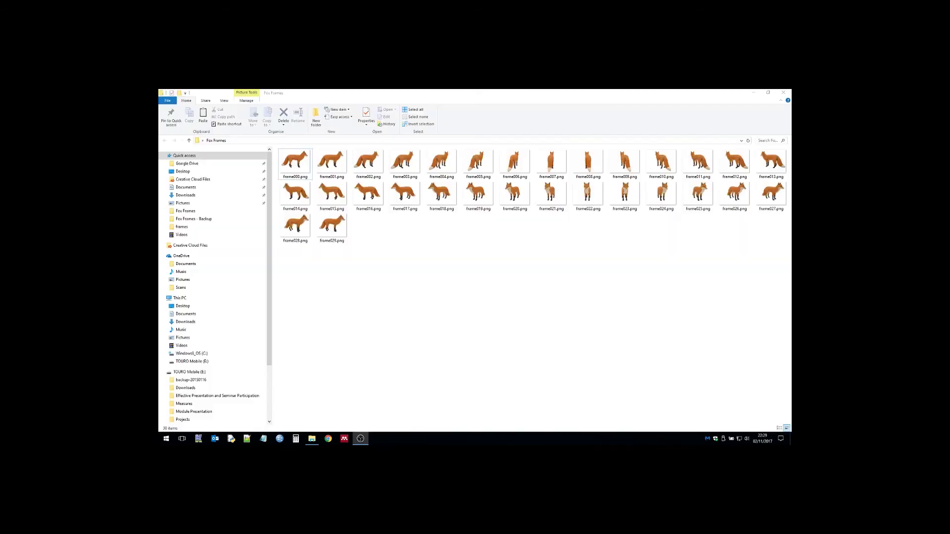
Step: Open frame000.png in GIMP and go to the Batch Image Manipulation tool
right_click(293, 162)
mouse_move(338, 288)
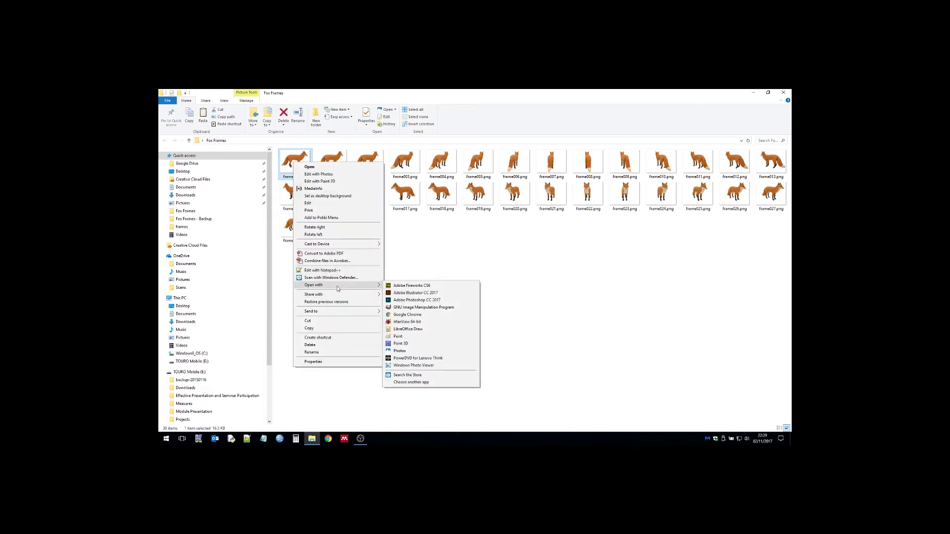
left_click(422, 308)
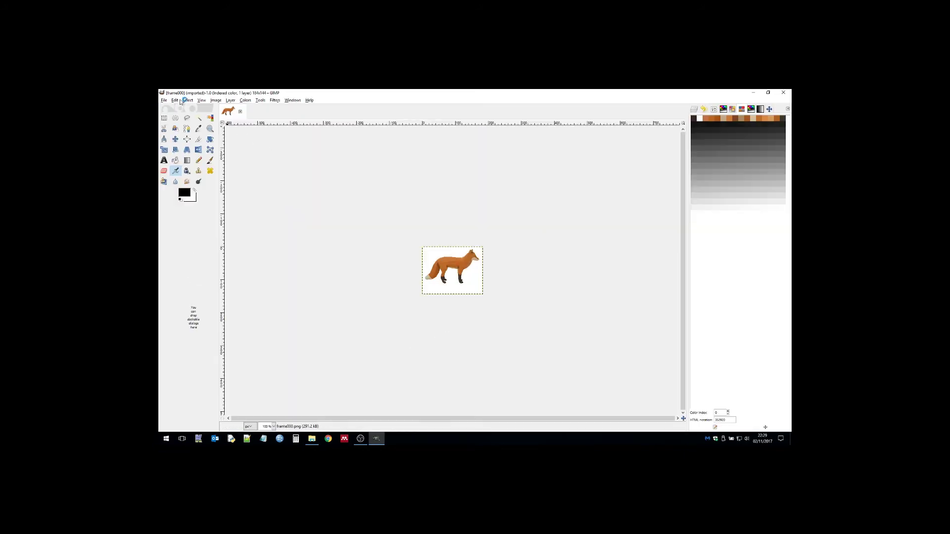
left_click(166, 100)
Step: Load the optiImage.bimp manipulation set from the Desktop's Junk folder
left_click(188, 144)
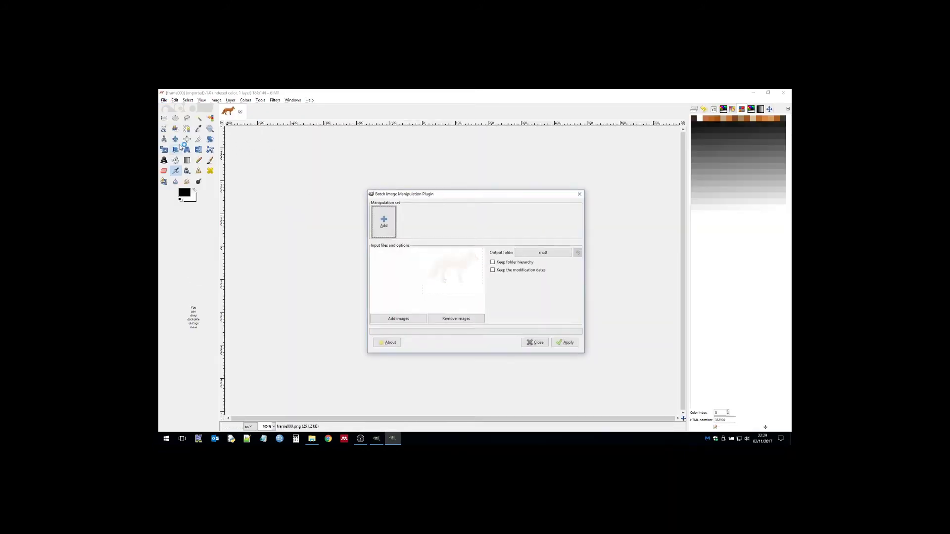
left_click(387, 237)
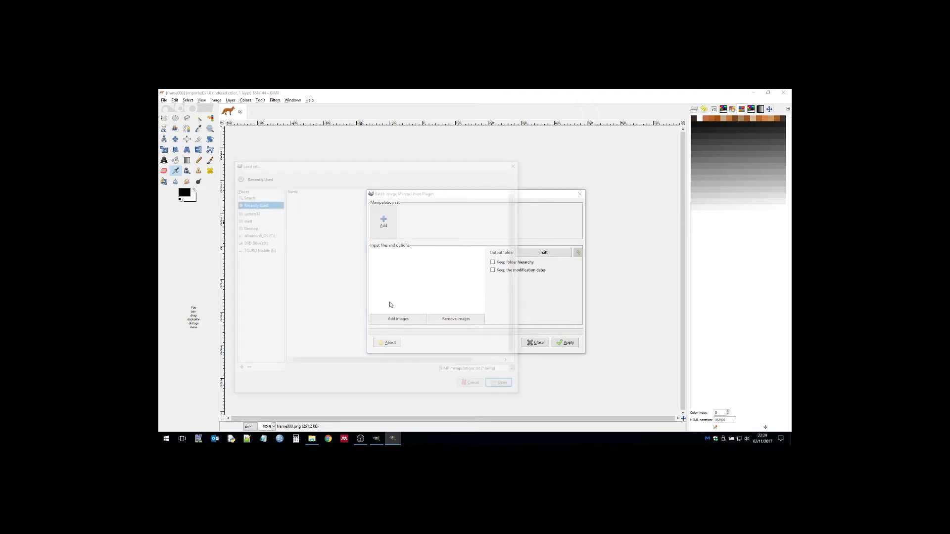
left_click(242, 227)
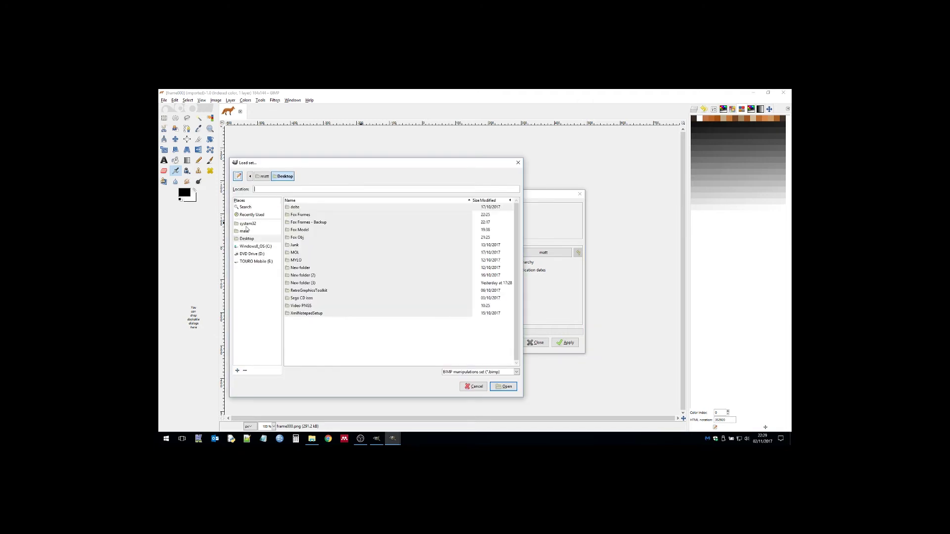
double_click(295, 246)
scroll(296, 356, "down", 10)
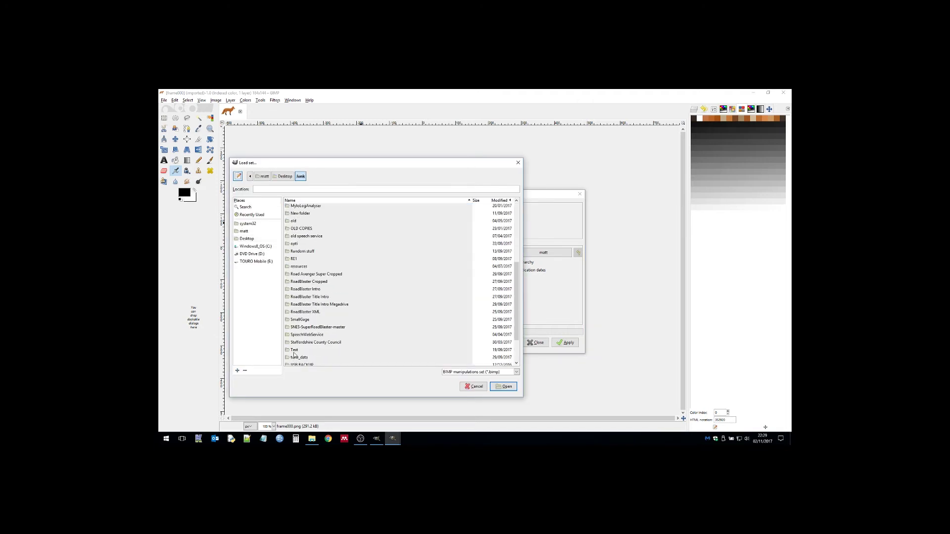
double_click(301, 364)
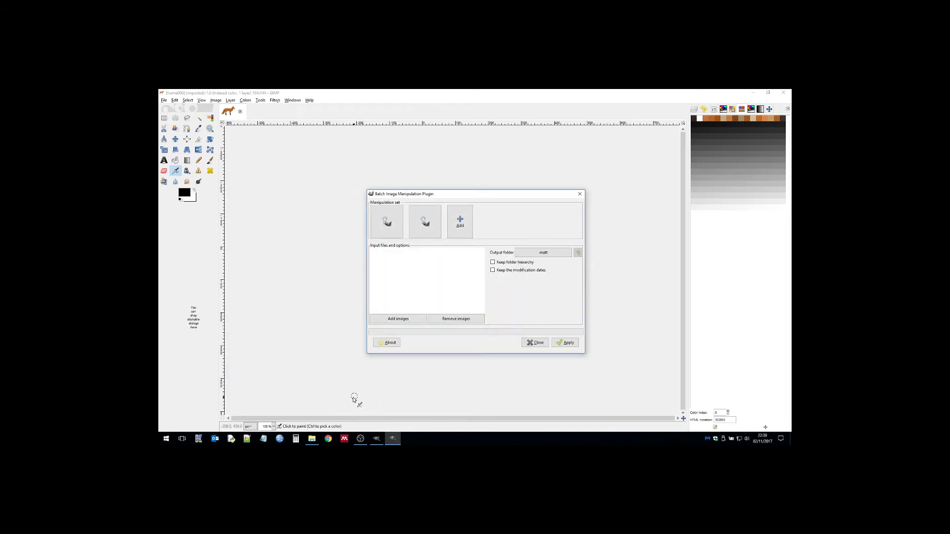
Step: Add the whole Desktop\Fox Frames folder as batch input images
left_click(311, 439)
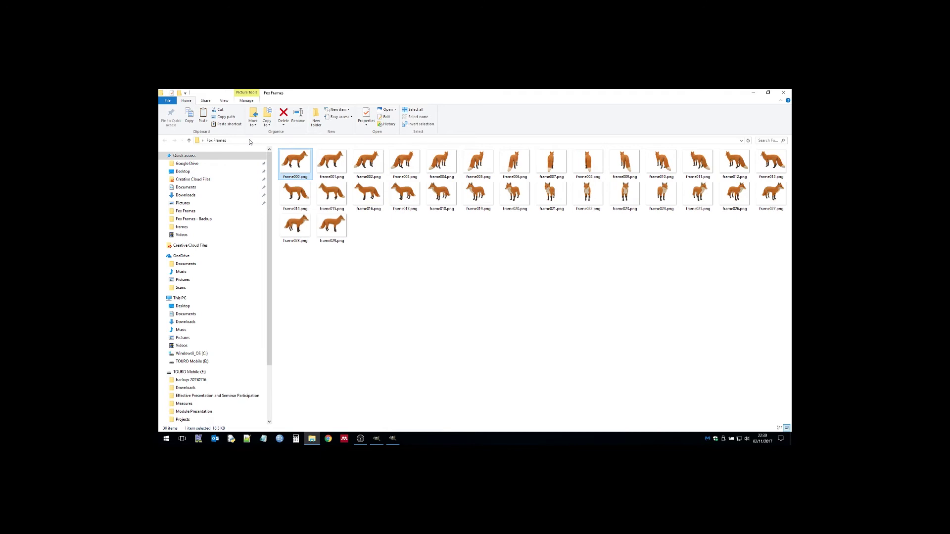
left_click(249, 141)
key("ctrl+c")
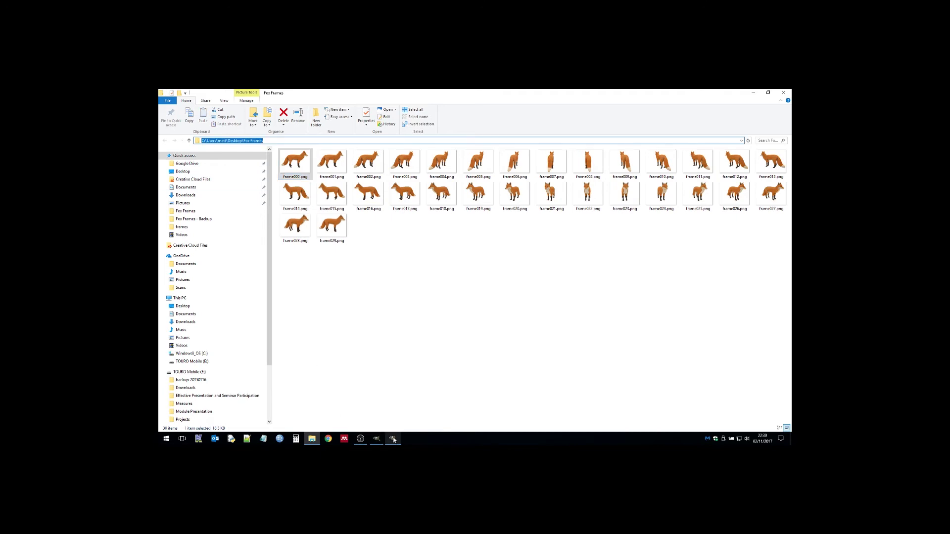
left_click(393, 439)
left_click(410, 319)
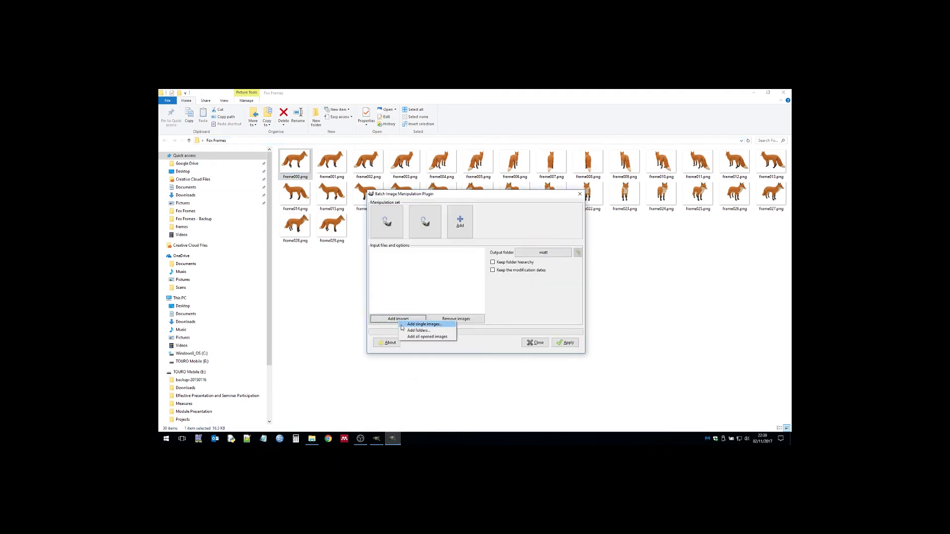
left_click(416, 329)
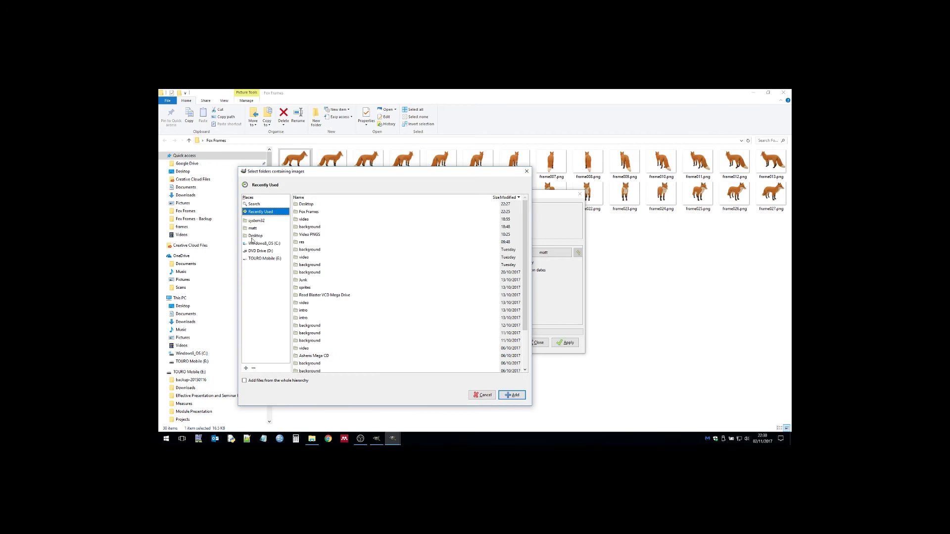
left_click(252, 237)
key("ctrl+v")
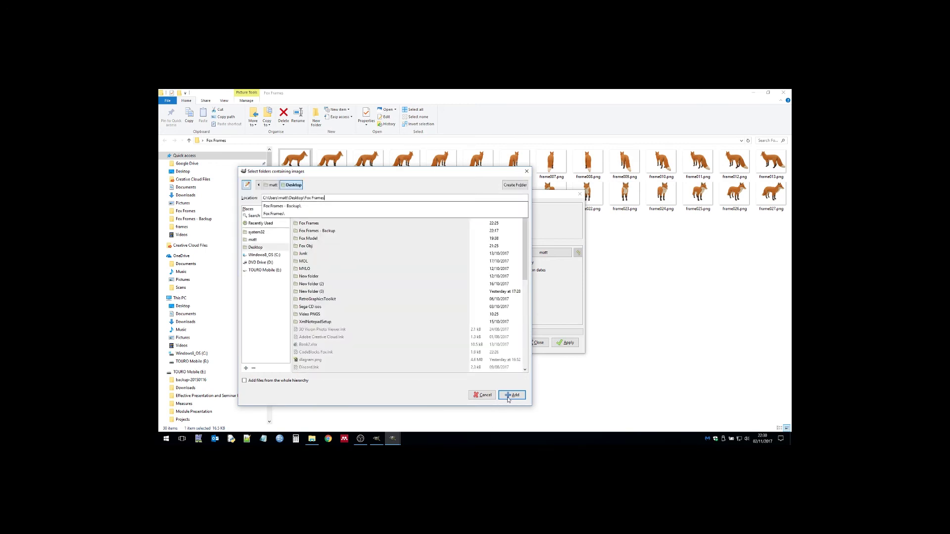
left_click(508, 399)
left_click(508, 398)
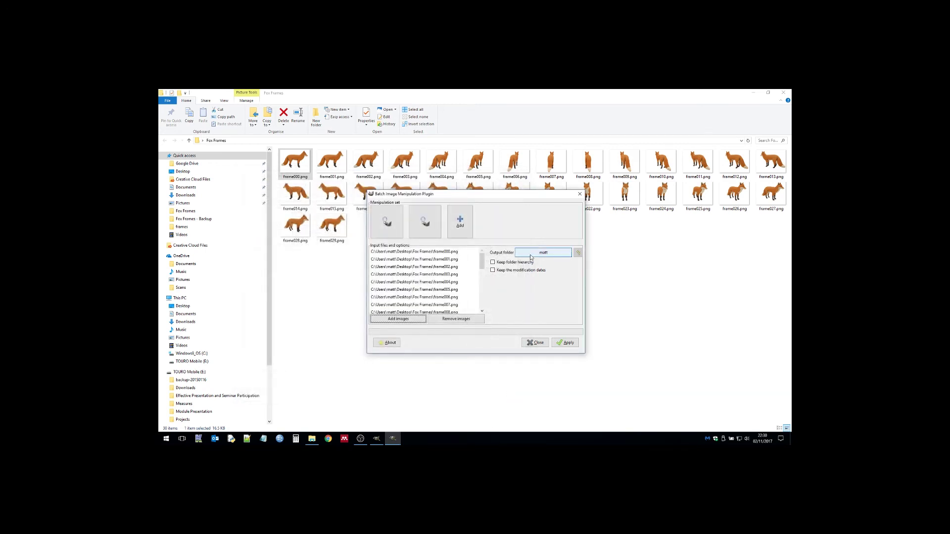
Step: Set the batch output folder to Desktop\Fox Frames
left_click(531, 256)
left_click(200, 168)
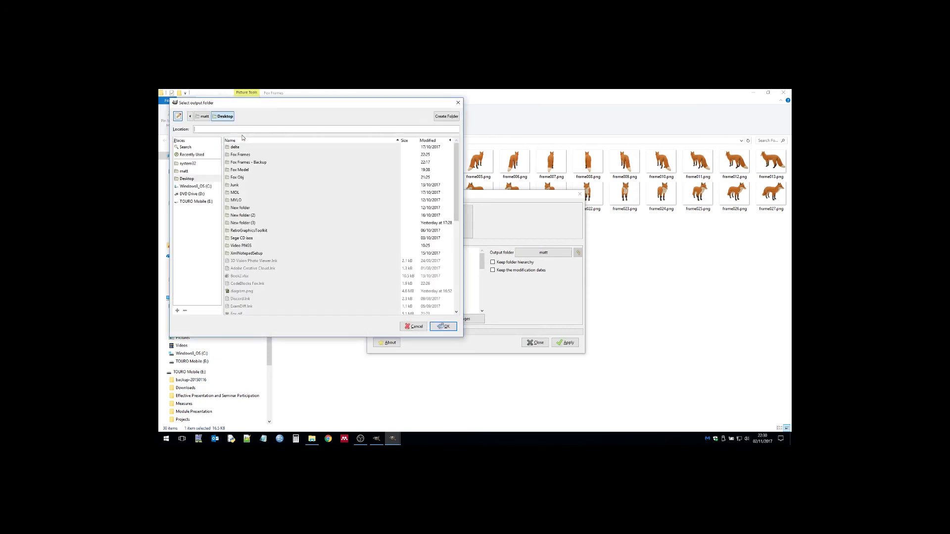
key("ctrl+v")
left_click(442, 328)
left_click(442, 329)
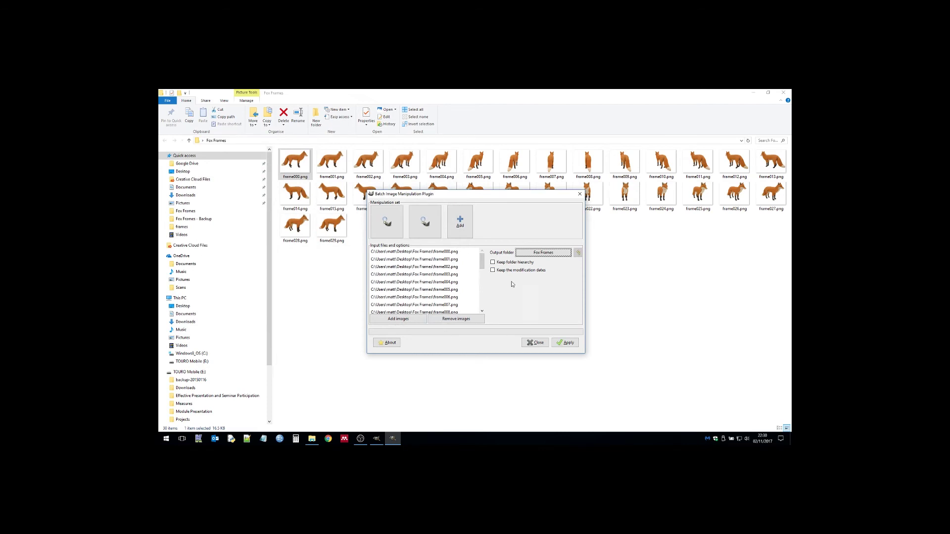
Step: Run the batch, allowing overwrite for all files, then close the window
left_click(565, 342)
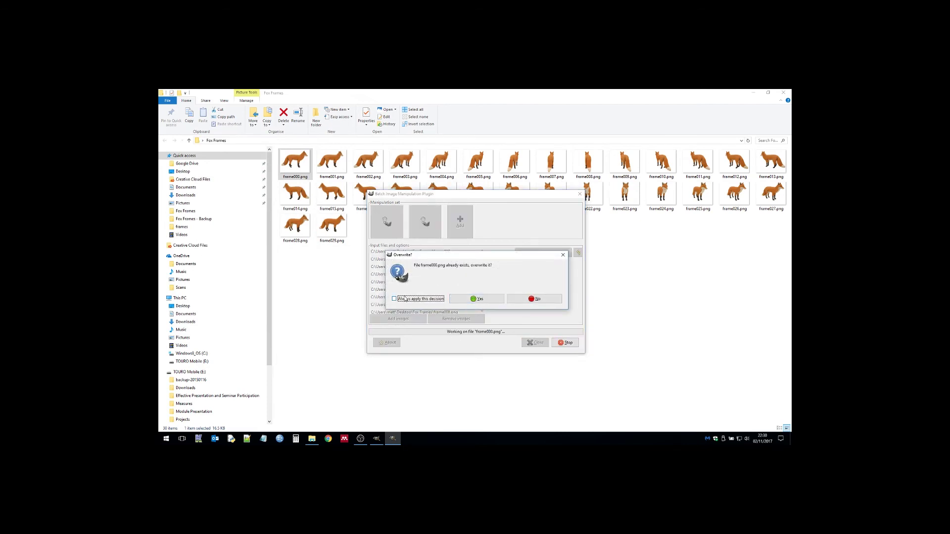
left_click(395, 299)
left_click(474, 299)
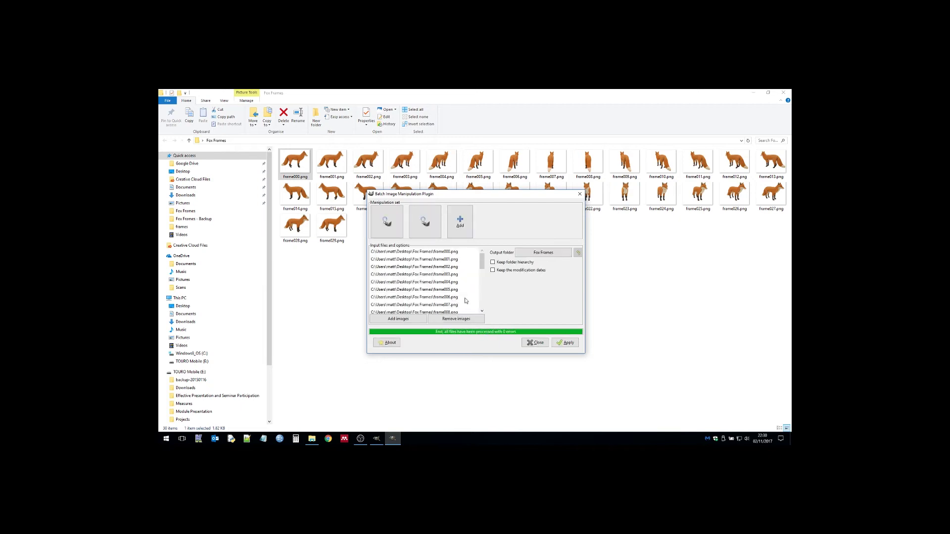
left_click(535, 342)
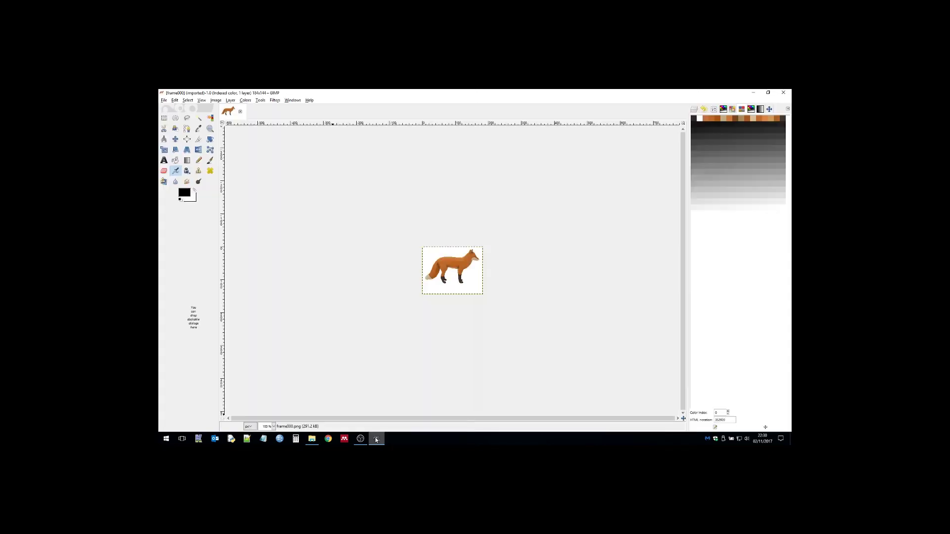
Step: Close the old frame000 image and reopen the batch-processed frame000.png in GIMP from Fox Frames
left_click(240, 112)
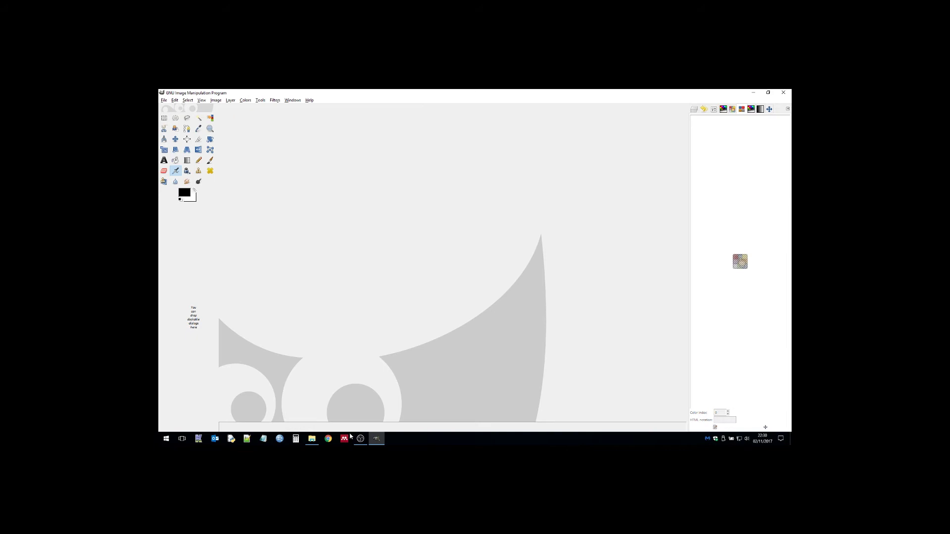
left_click(311, 438)
right_click(294, 161)
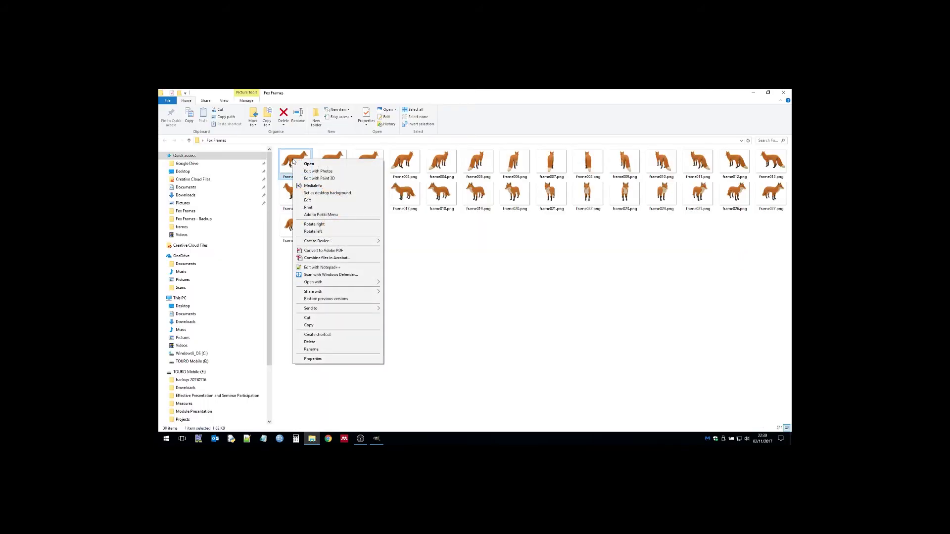
mouse_move(346, 282)
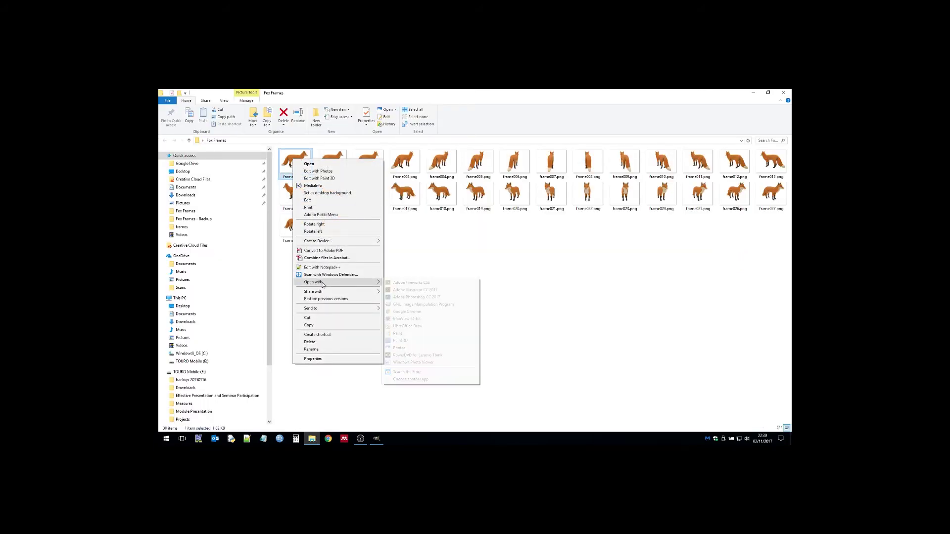
left_click(407, 304)
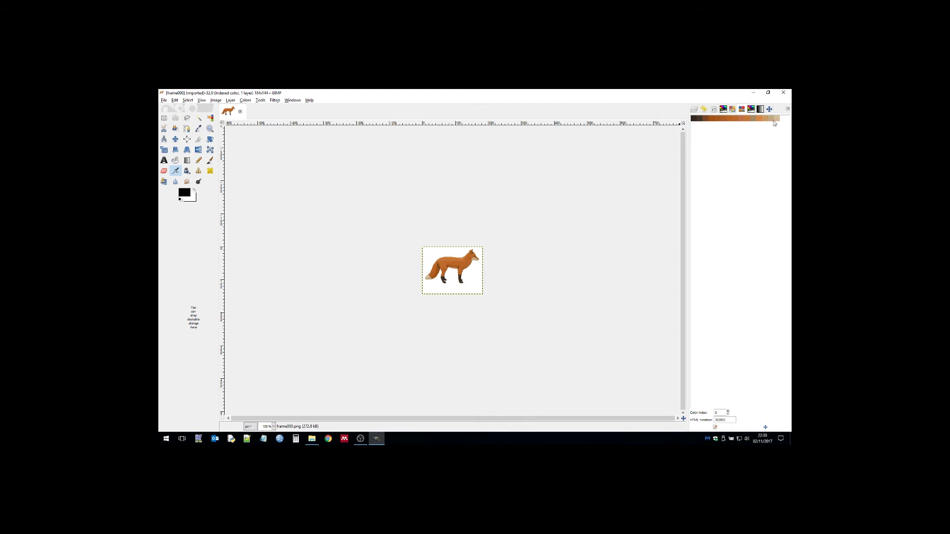
Step: Rearrange frame000's colormap to put white near the start, then overwrite frame000.png
right_click(753, 120)
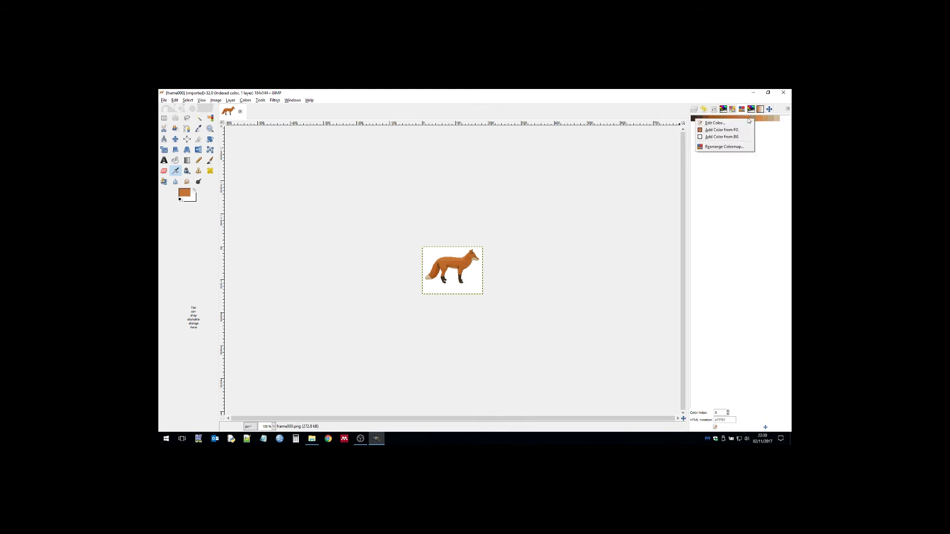
left_click(727, 148)
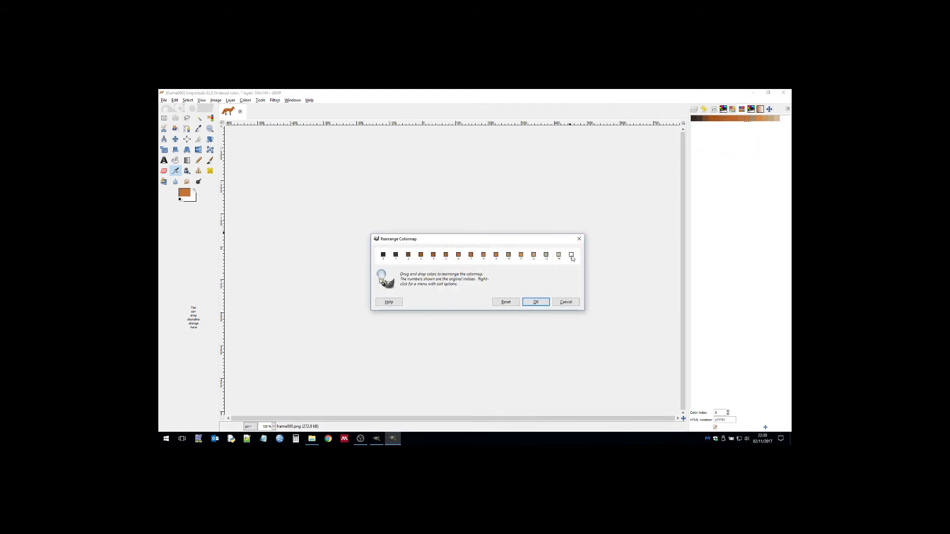
left_click_drag(571, 255, 381, 261)
left_click(536, 302)
left_click(164, 101)
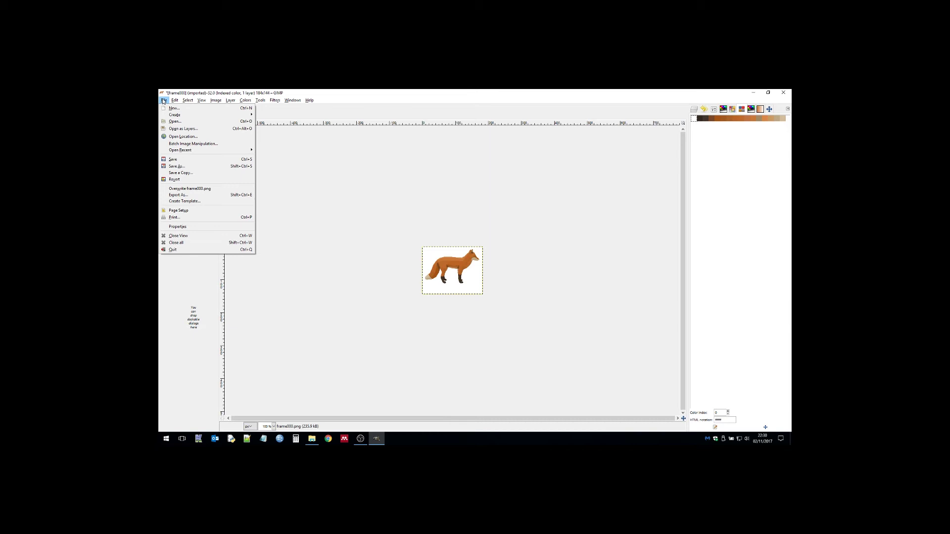
left_click(183, 190)
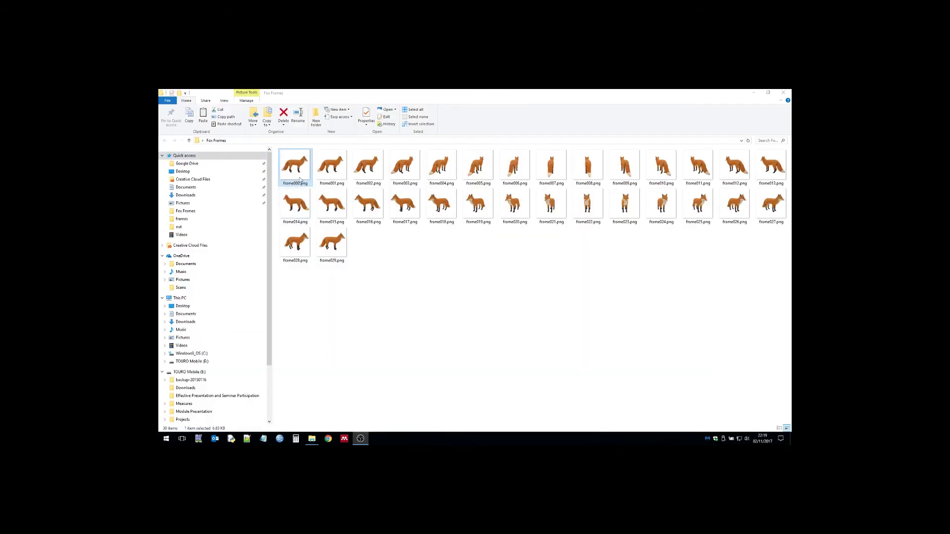
Step: Open frame000.png in Adobe Photoshop CC 2017 and play the Fox action on it
right_click(300, 171)
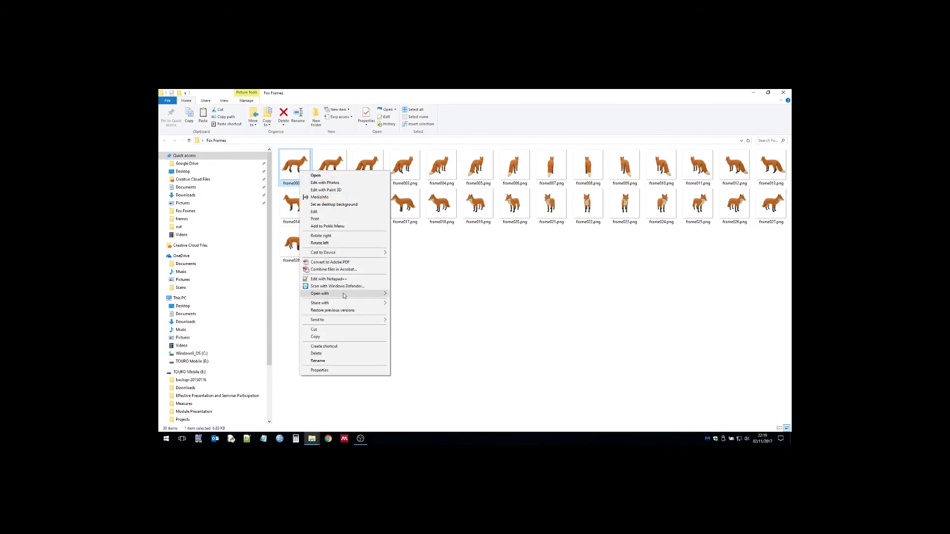
mouse_move(345, 295)
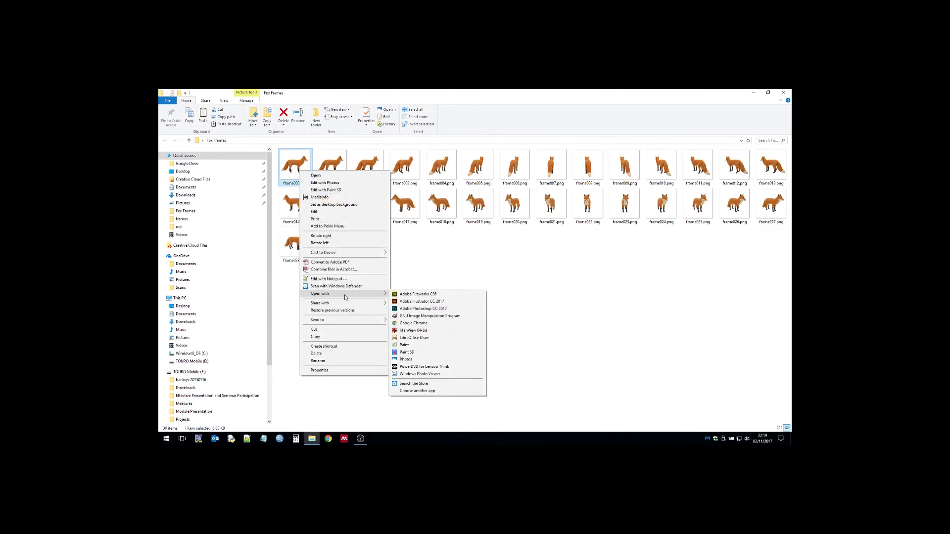
left_click(413, 308)
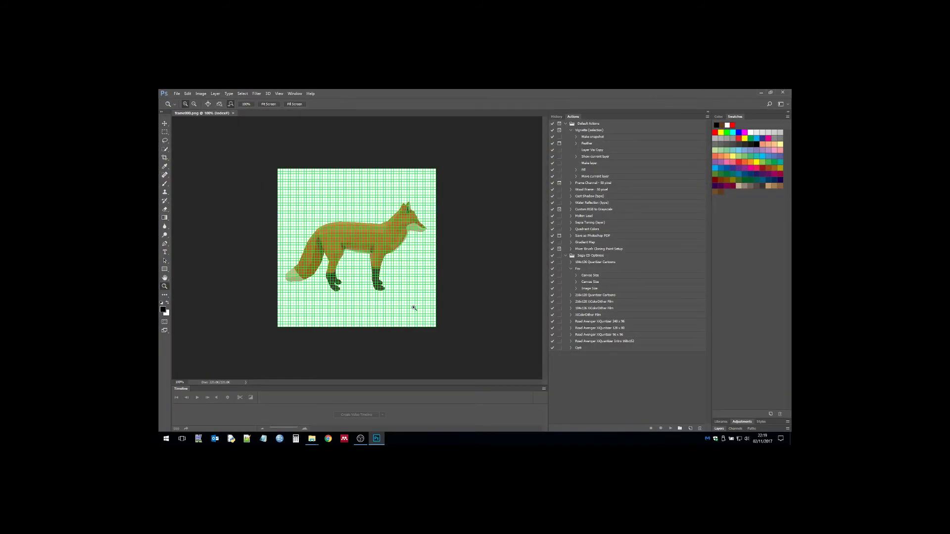
left_click(373, 247)
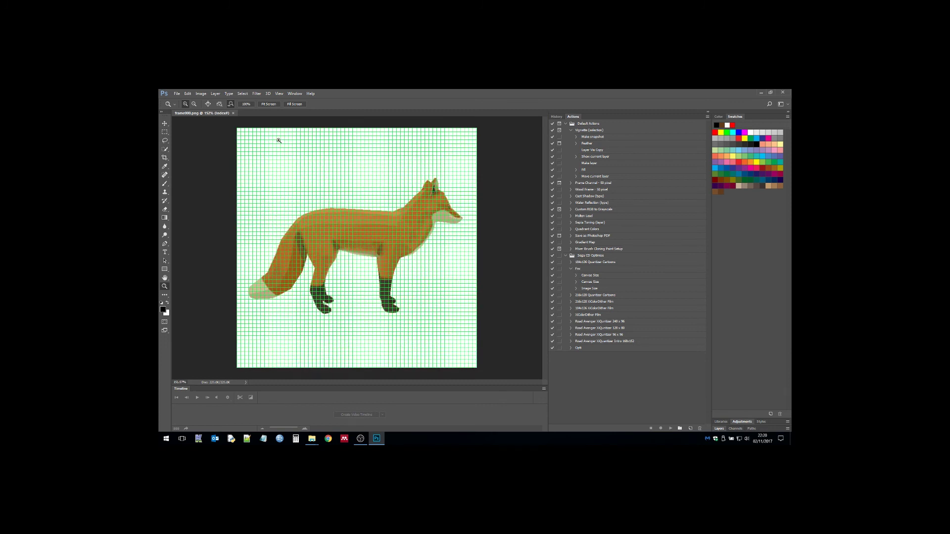
left_click(589, 270)
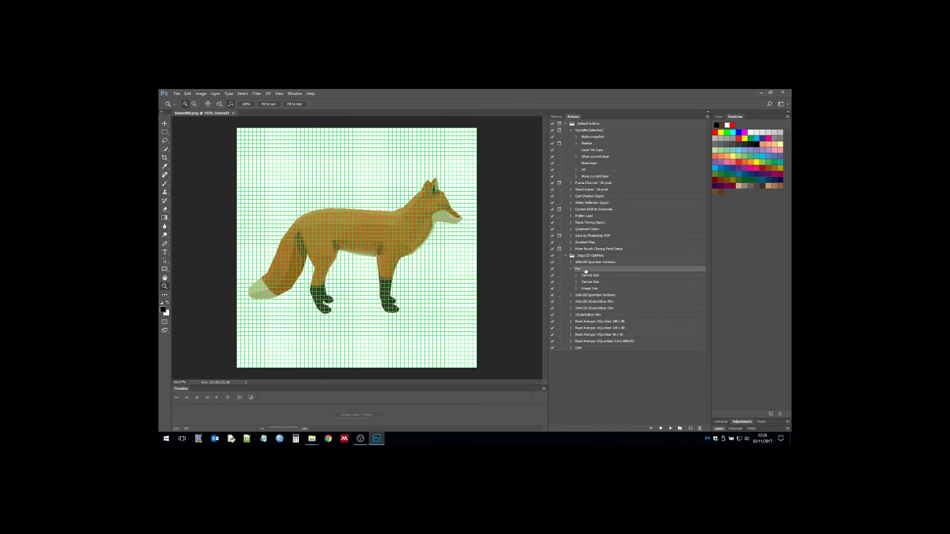
left_click(670, 430)
Step: Confirm in Image Size that the frame is now 184 × 144, then cancel
left_click(405, 271)
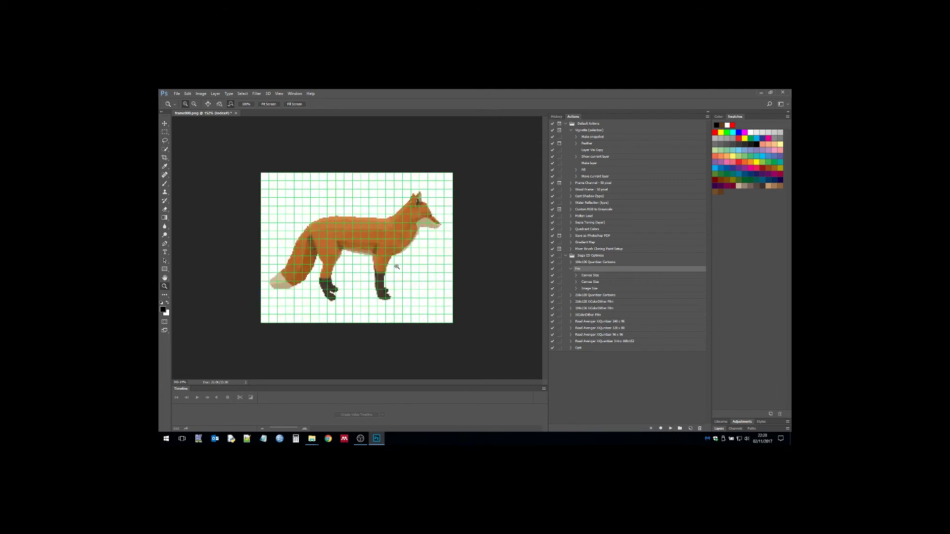
left_click(201, 94)
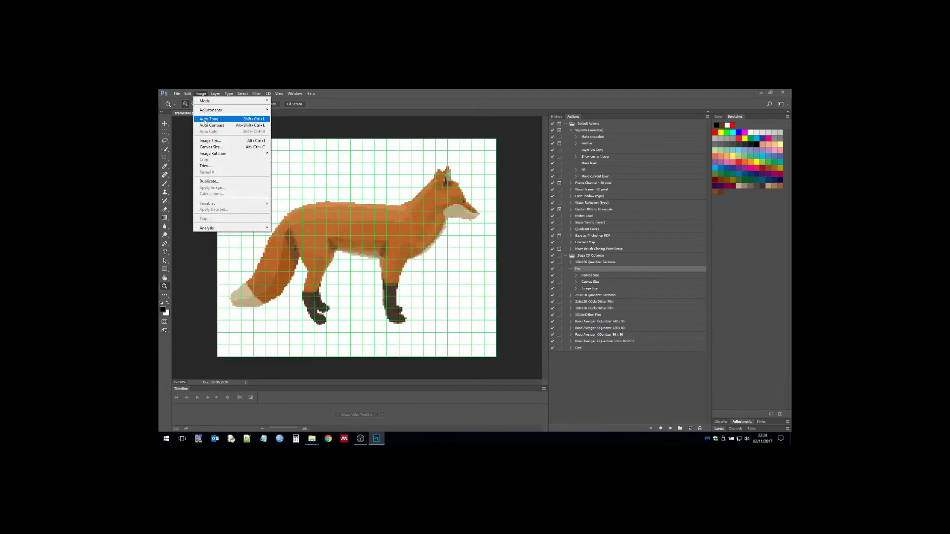
left_click(205, 141)
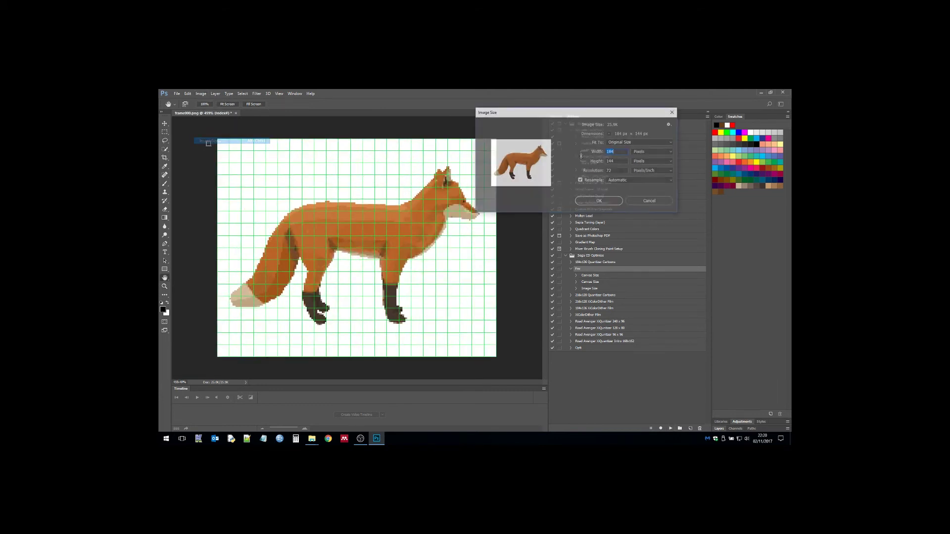
double_click(607, 161)
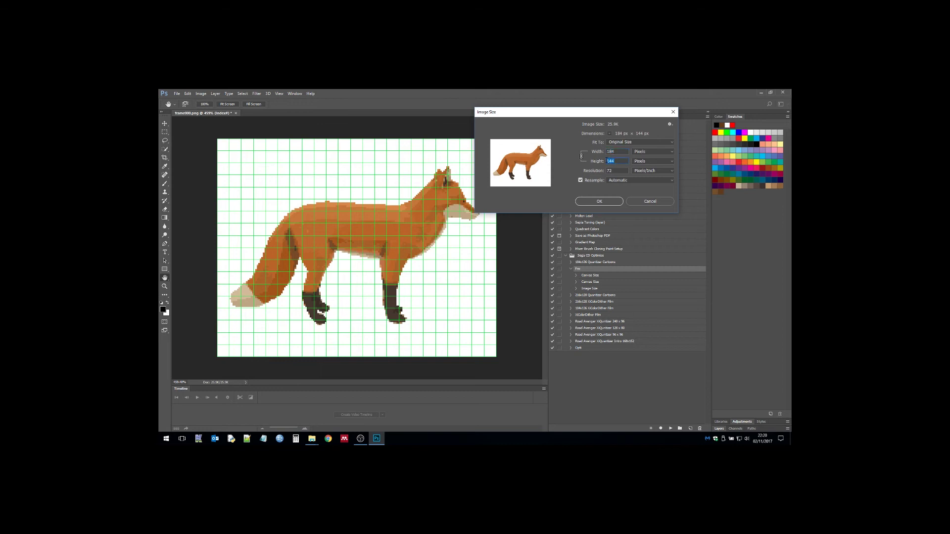
left_click(642, 202)
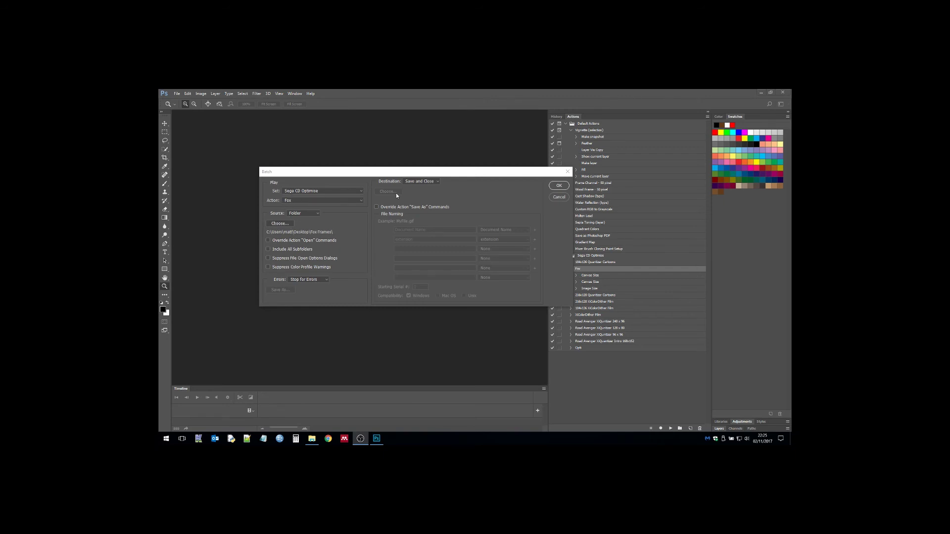
Step: Run the Sega CD Optimise 'Fox' batch on Fox Frames, then view frame001.png in Windows Photo Viewer
left_click(558, 187)
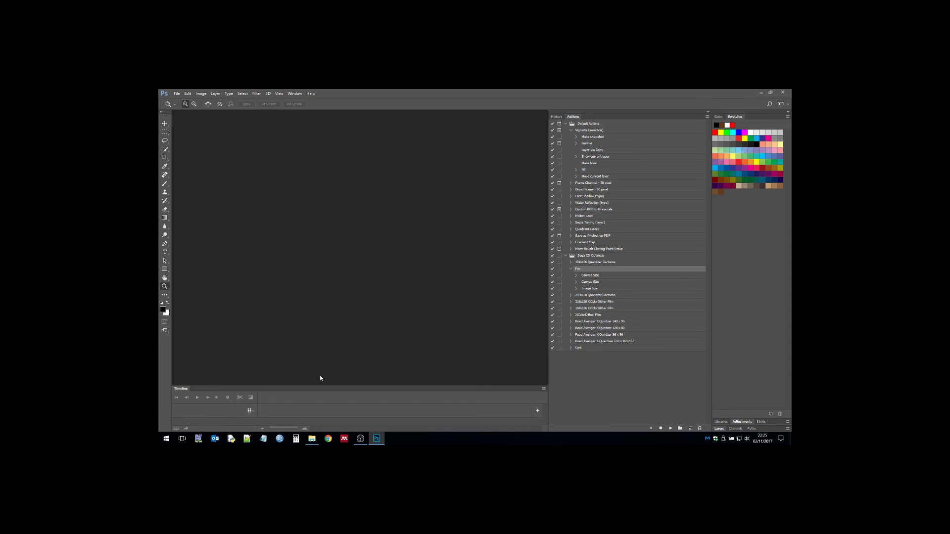
left_click(312, 439)
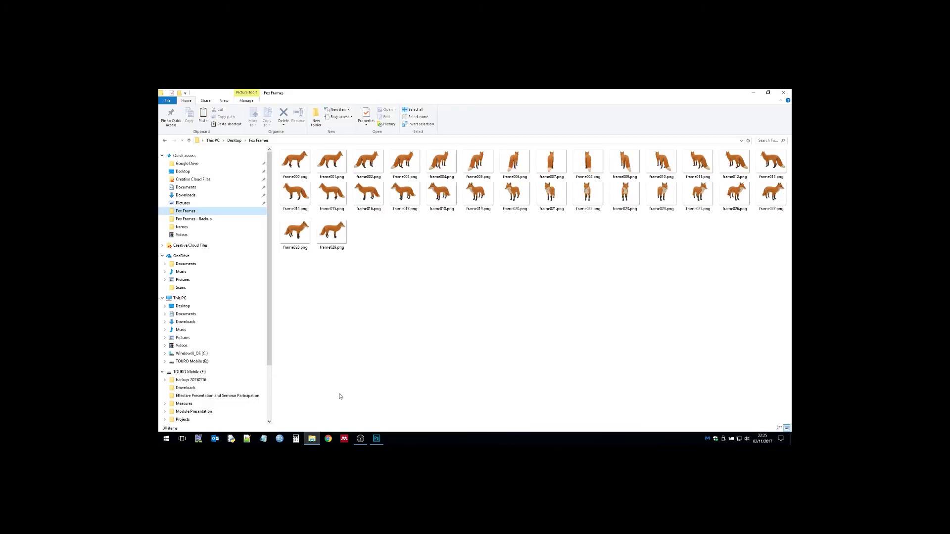
right_click(295, 159)
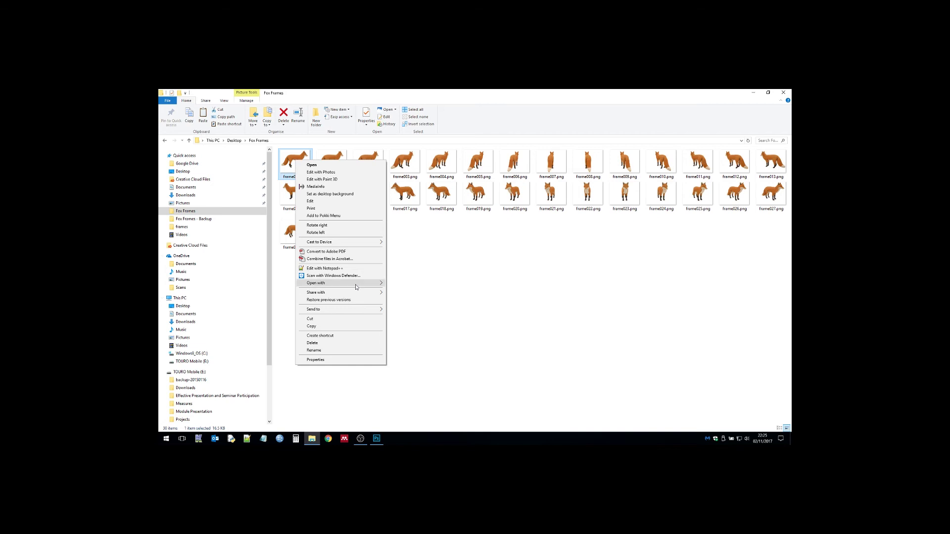
mouse_move(357, 285)
left_click(423, 363)
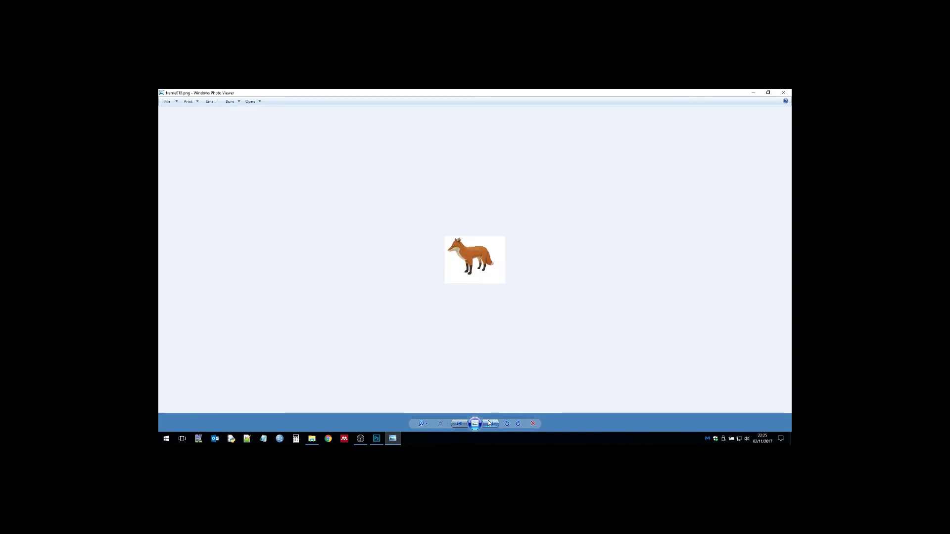
left_click(489, 423)
left_click(489, 422)
left_click(489, 423)
left_click(489, 423)
left_click(489, 423)
left_click(489, 423)
left_click(488, 423)
left_click(489, 423)
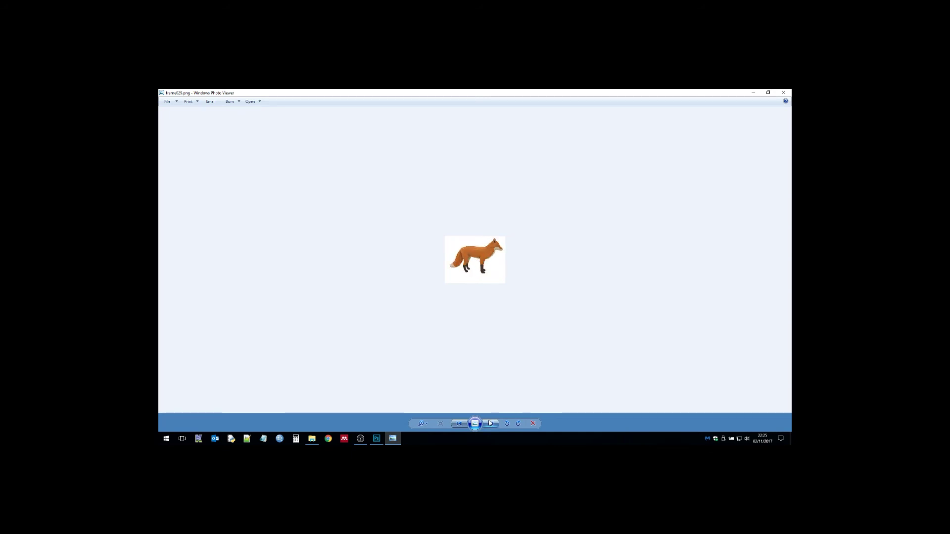
Step: Step through the resized fox frames one by one to check the turning sequence
left_click(489, 423)
left_click(489, 423)
left_click(490, 423)
left_click(490, 423)
left_click(489, 423)
left_click(490, 423)
left_click(490, 423)
left_click(490, 423)
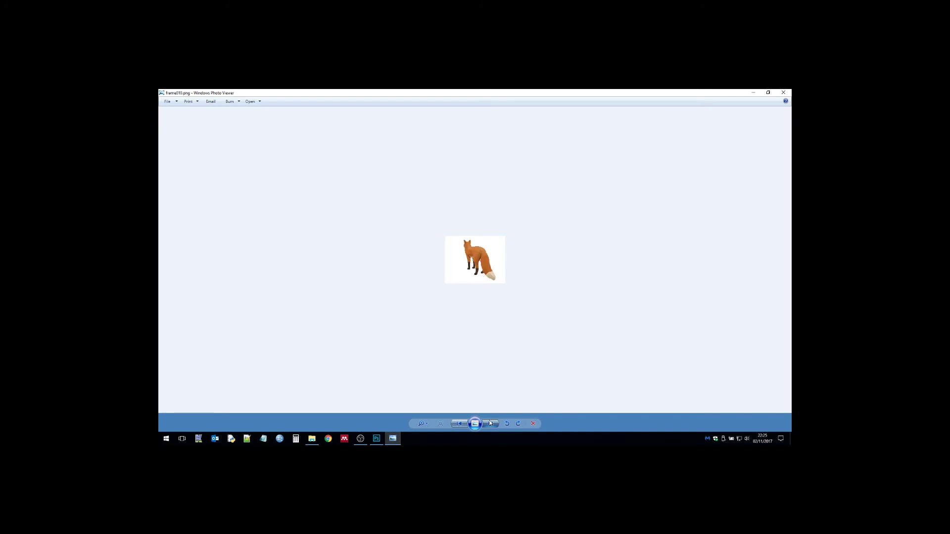
left_click(491, 423)
left_click(491, 423)
left_click(491, 423)
left_click(491, 423)
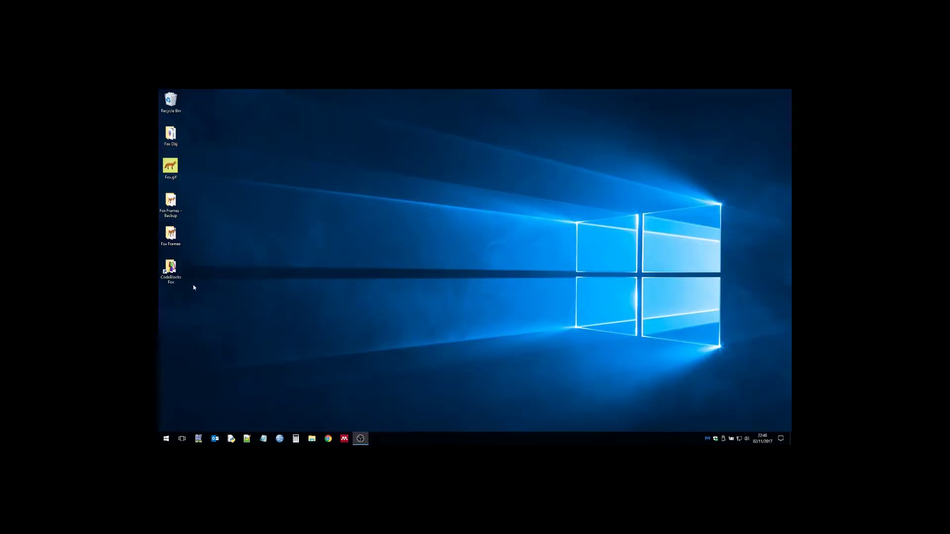
Step: Open Fox Frames and the Fox project's empty res\video folder side by side
double_click(173, 237)
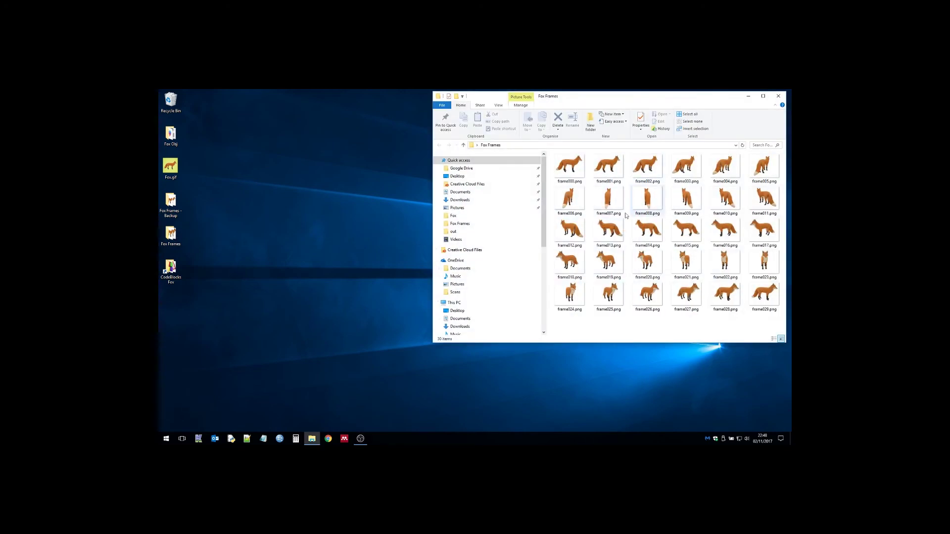
double_click(179, 271)
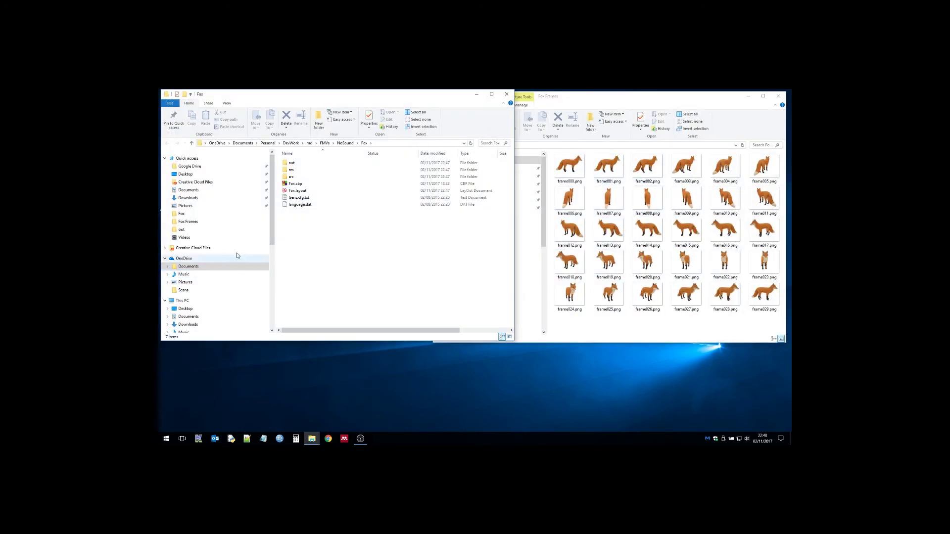
left_click(290, 171)
double_click(290, 171)
double_click(291, 170)
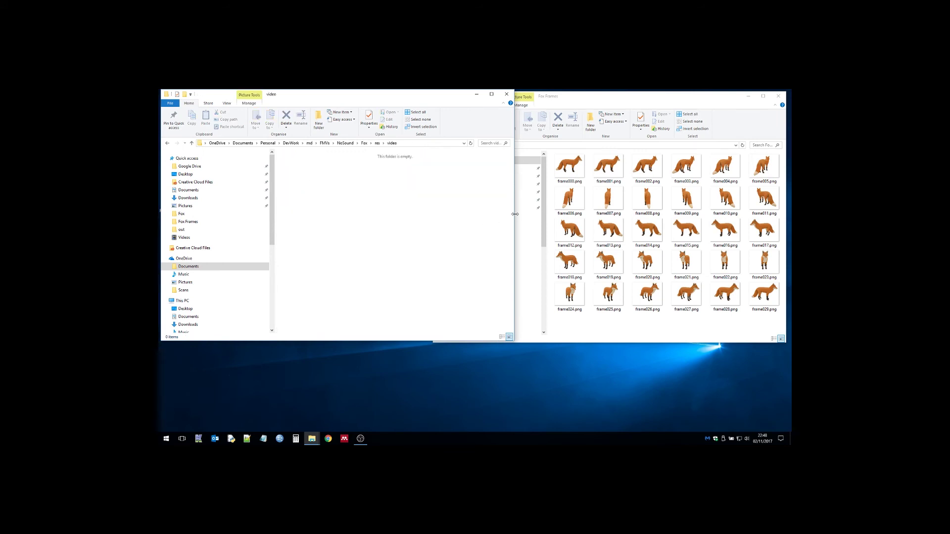
left_click_drag(515, 214, 421, 214)
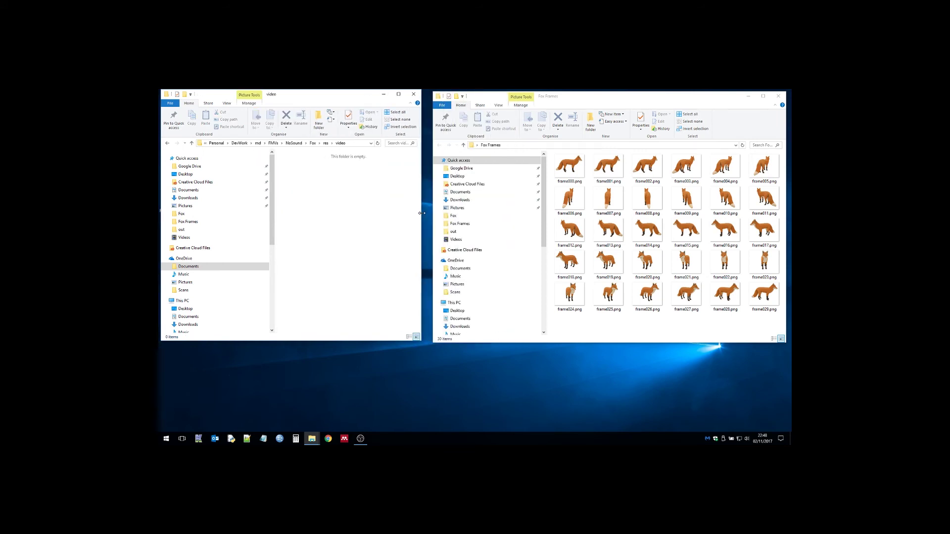
Step: Copy all 30 frame PNGs into video, close Fox Frames, and go up to the project folder
left_click(690, 115)
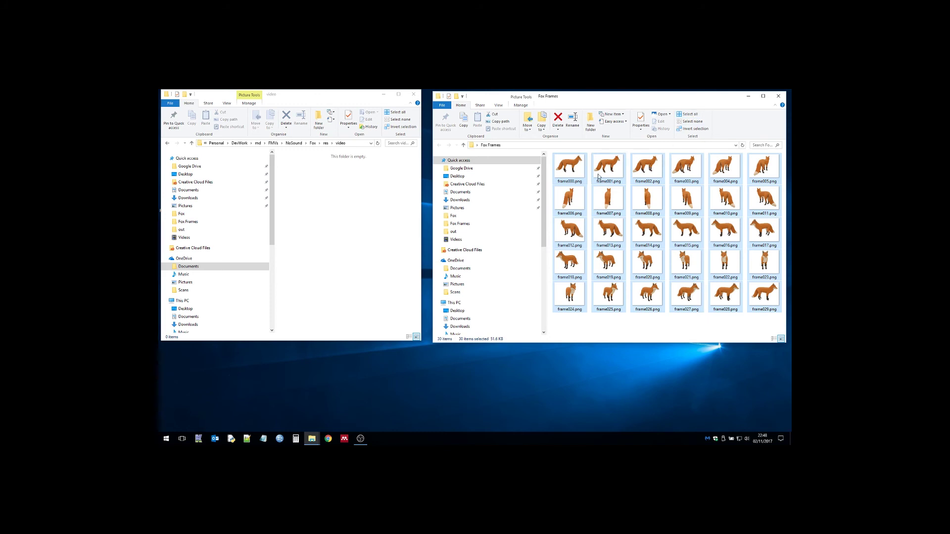
left_click_drag(597, 174, 327, 192)
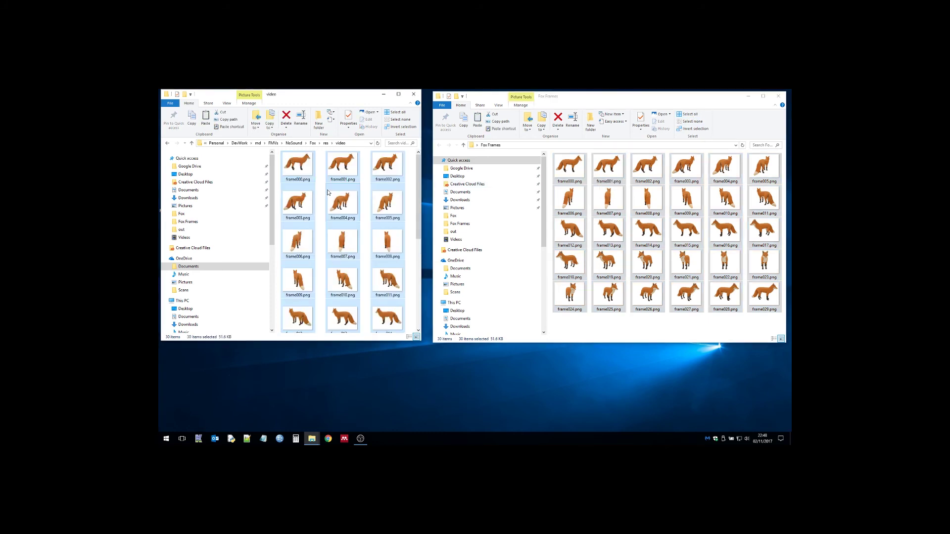
left_click(778, 96)
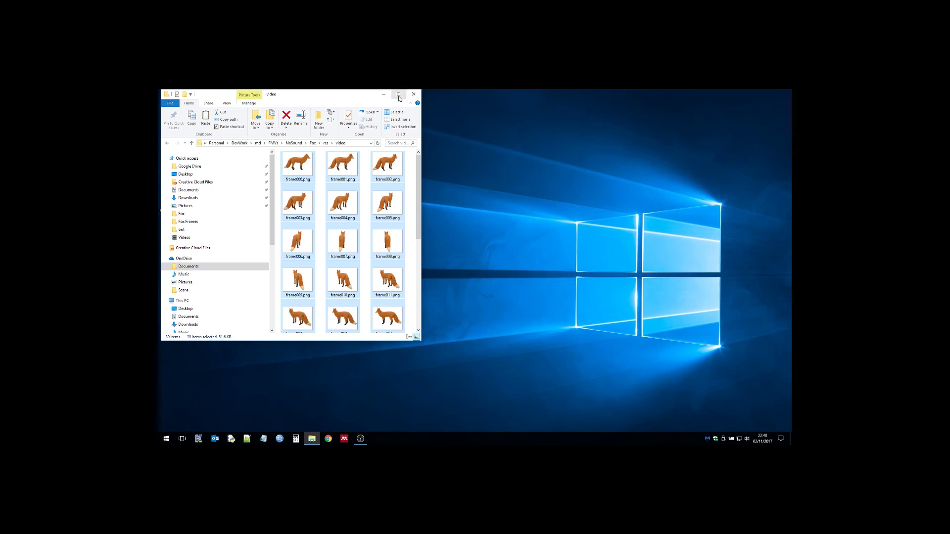
left_click(398, 99)
left_click(375, 141)
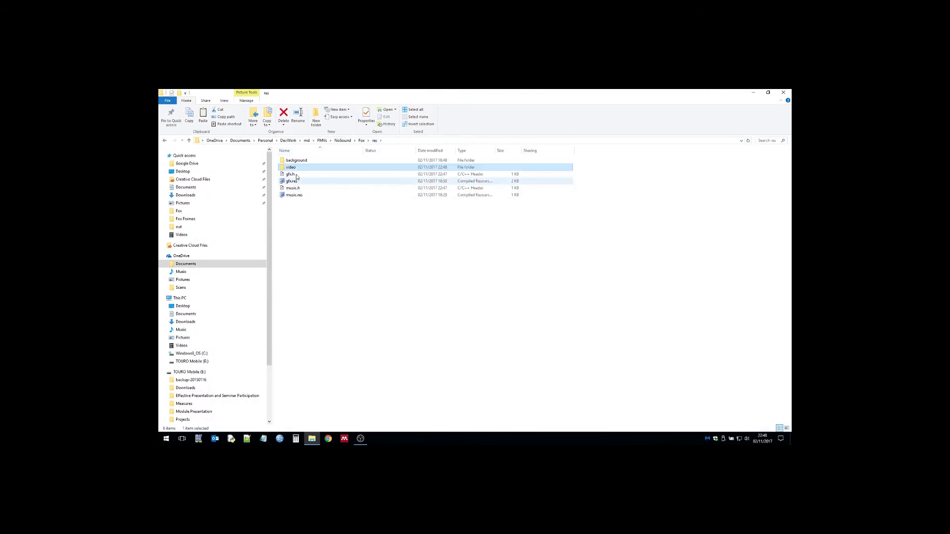
left_click(362, 141)
Step: Open Fox.cbp, review main.c's frames array, and open gfx.res listing IMAGE entries frame0–frame29
double_click(294, 182)
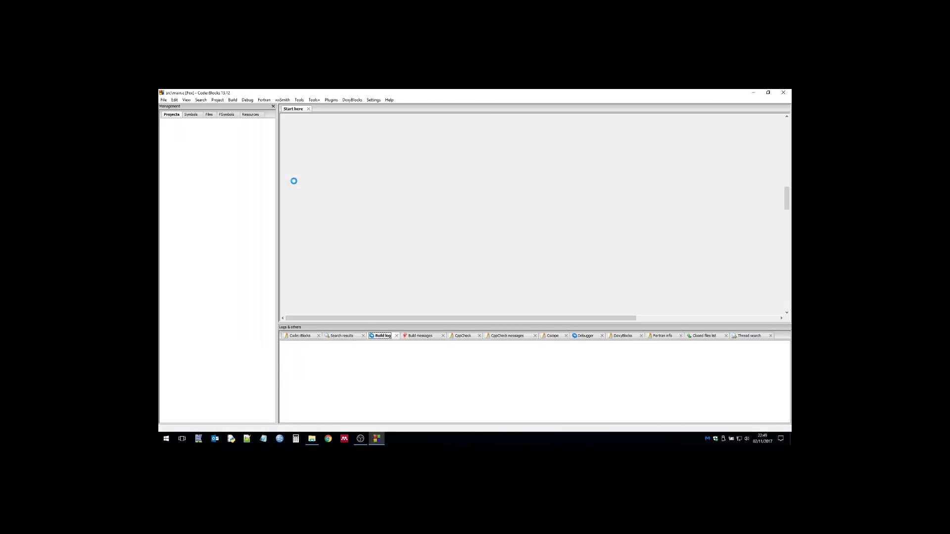
scroll(356, 177, "up", 19)
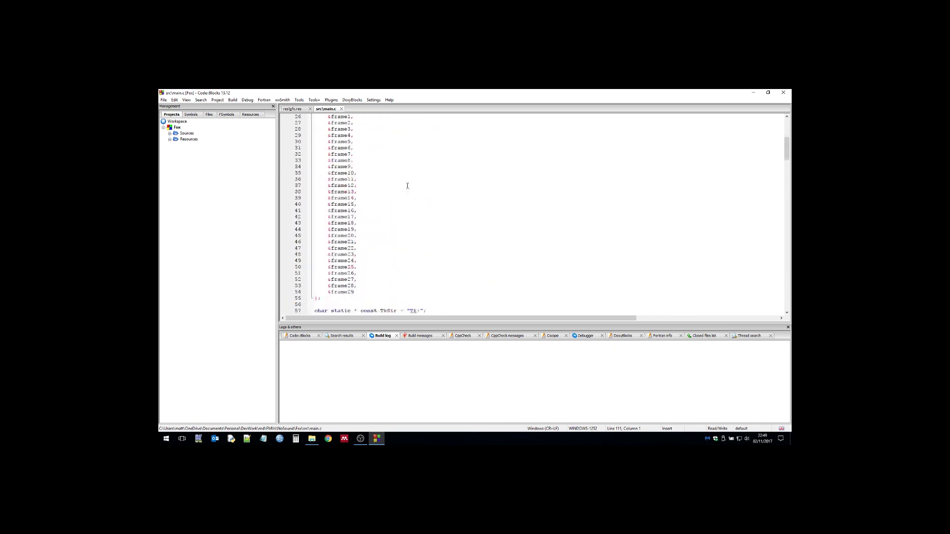
scroll(353, 206, "up", 6)
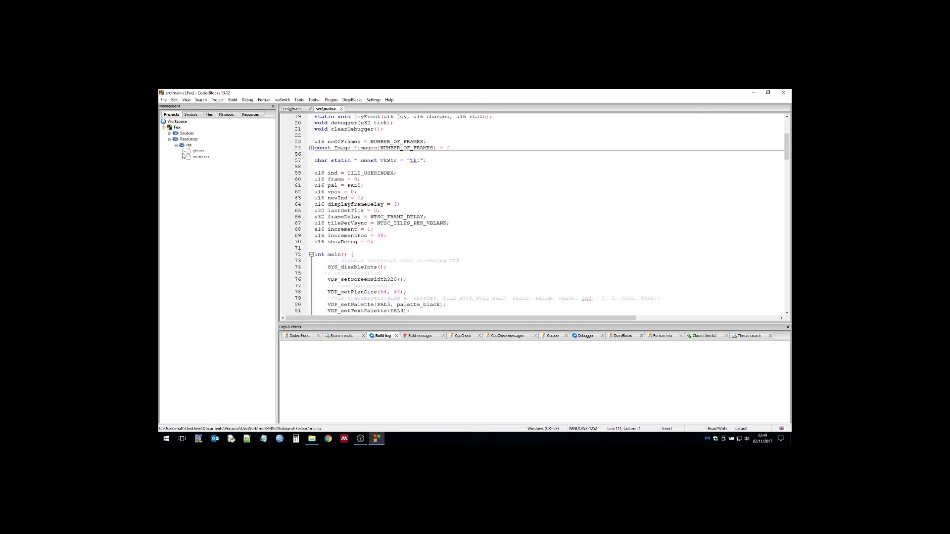
double_click(196, 152)
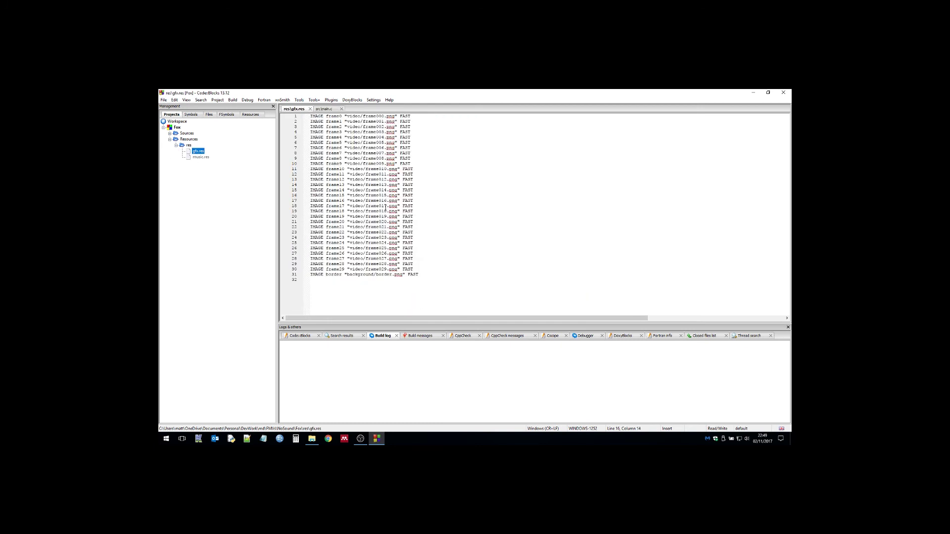
left_click_drag(431, 267, 277, 90)
left_click(365, 164)
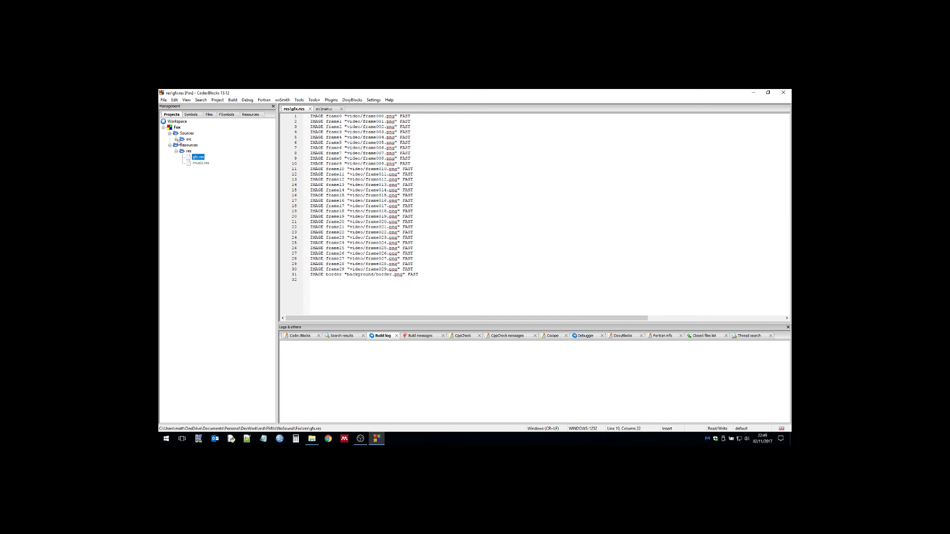
Step: Open main.c from src, build the Fox ROM with 0 errors and 0 warnings, and start Fusion
left_click(176, 139)
double_click(198, 144)
left_click(233, 99)
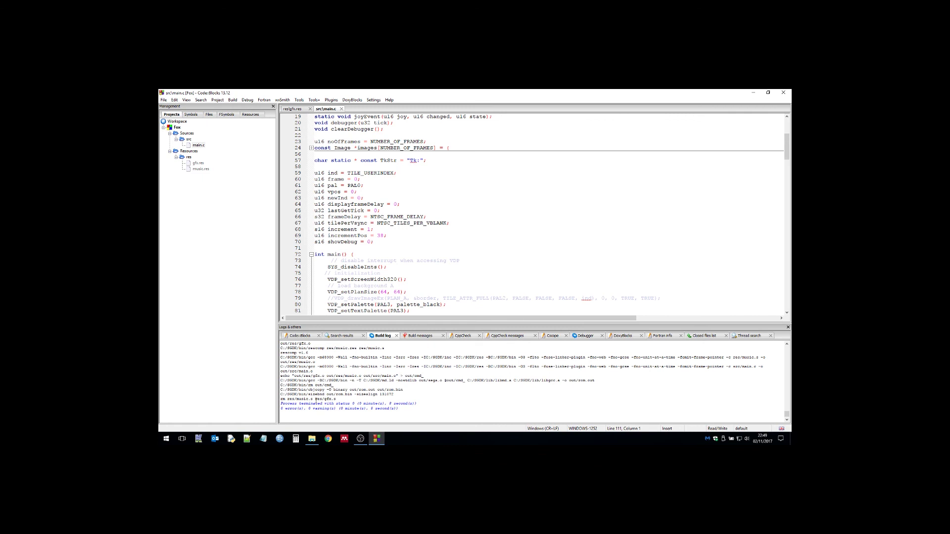
left_click(199, 438)
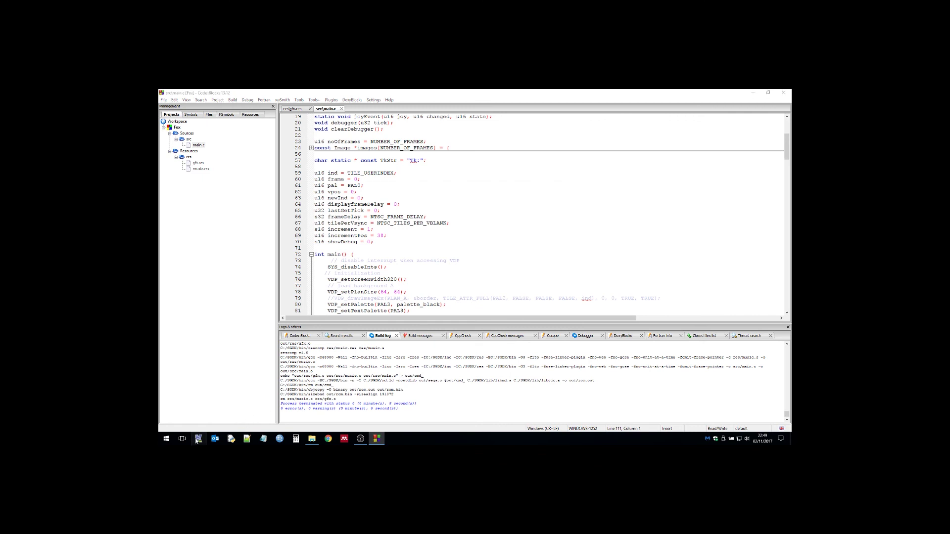
Step: Load the Fox project's out/rom.bin via Load Genesis/32X ROM to play the rotating fox
left_click(362, 193)
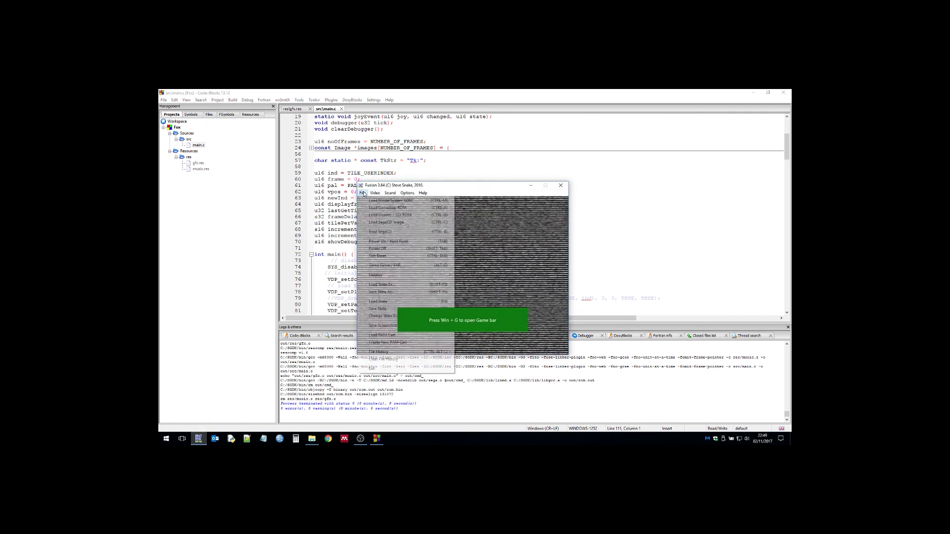
left_click(364, 215)
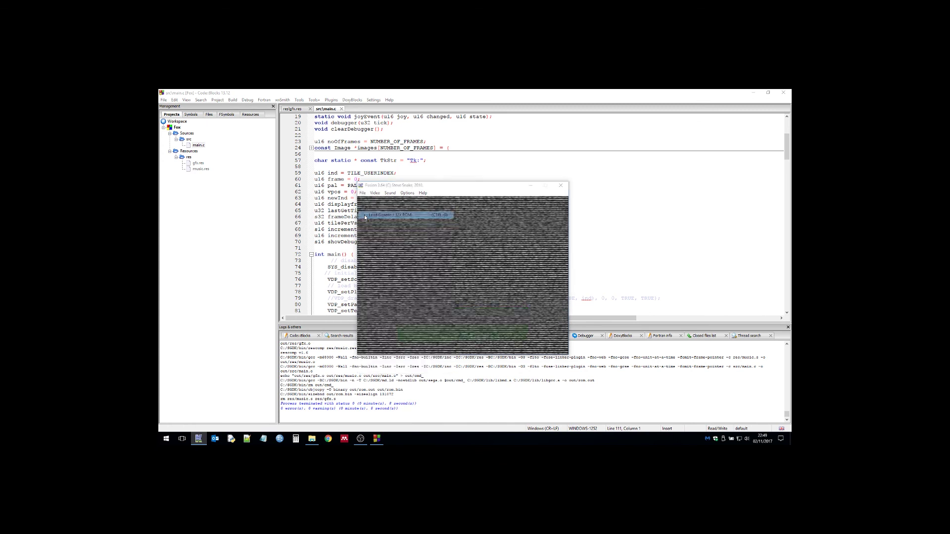
double_click(388, 190)
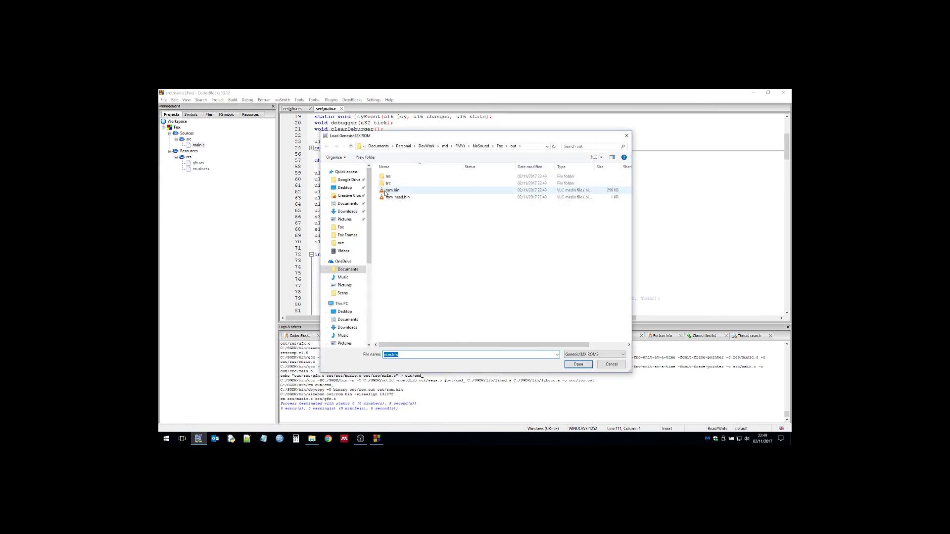